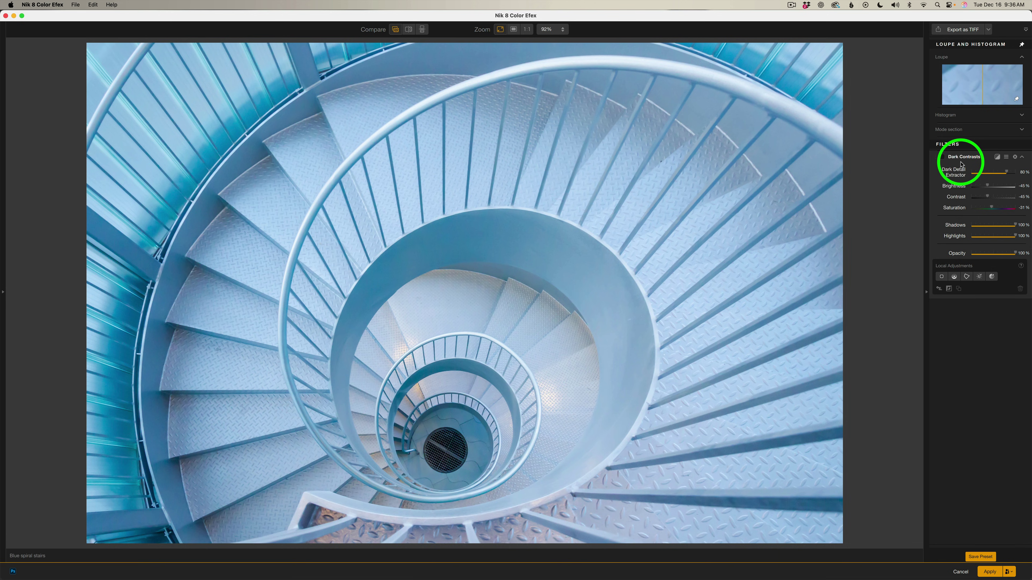
Step: Switch on the Dark Contrasts filter for the spiral stairs photo
click(942, 157)
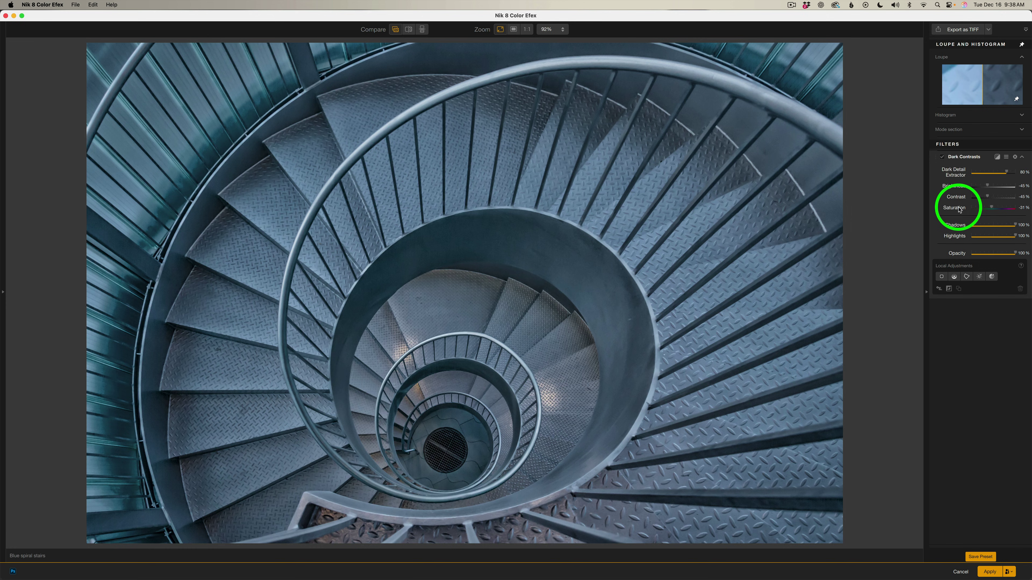
Step: Drop Dark Detail Extractor to 0%, then bring it back up to about 46%
drag(1004, 172, 969, 173)
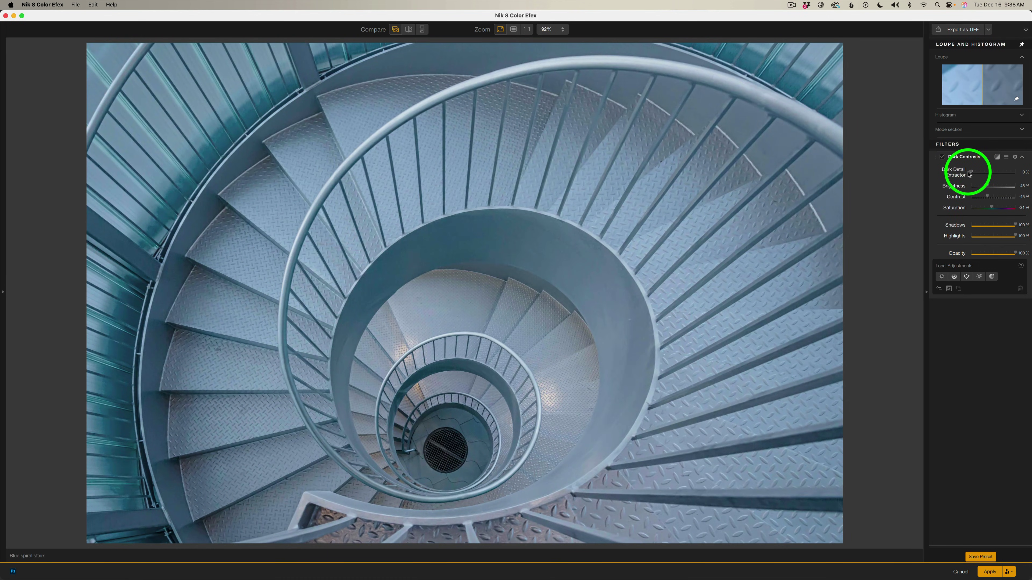
click(969, 173)
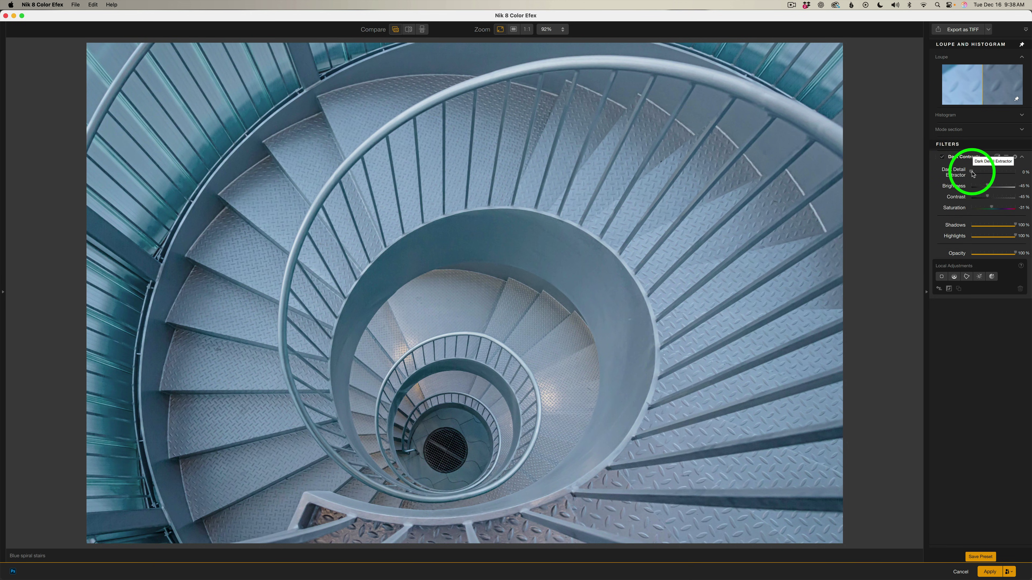
drag(973, 174, 992, 175)
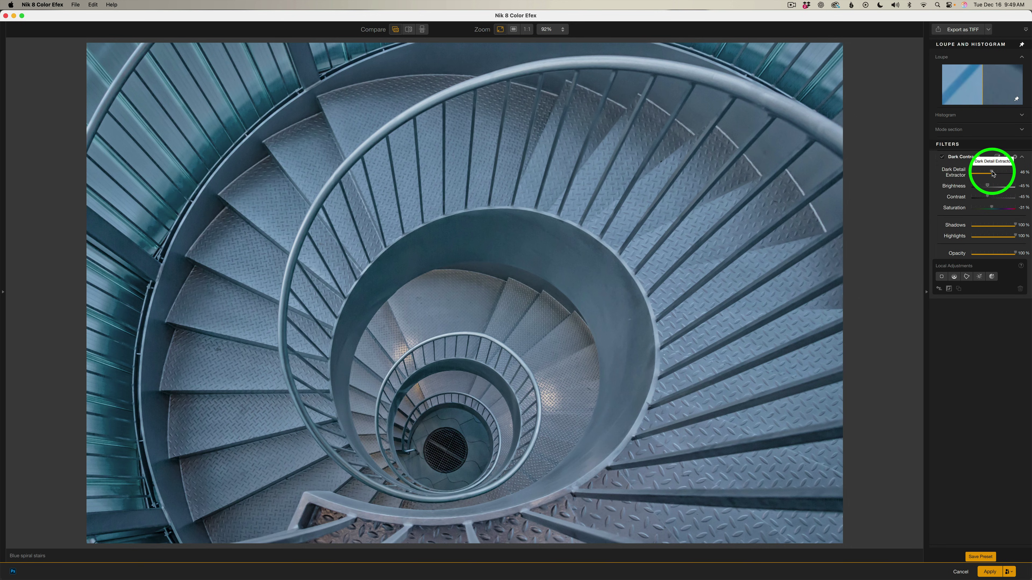
mouse_move(992, 174)
mouse_down()
mouse_move(969, 175)
mouse_move(1016, 176)
mouse_move(992, 176)
mouse_up()
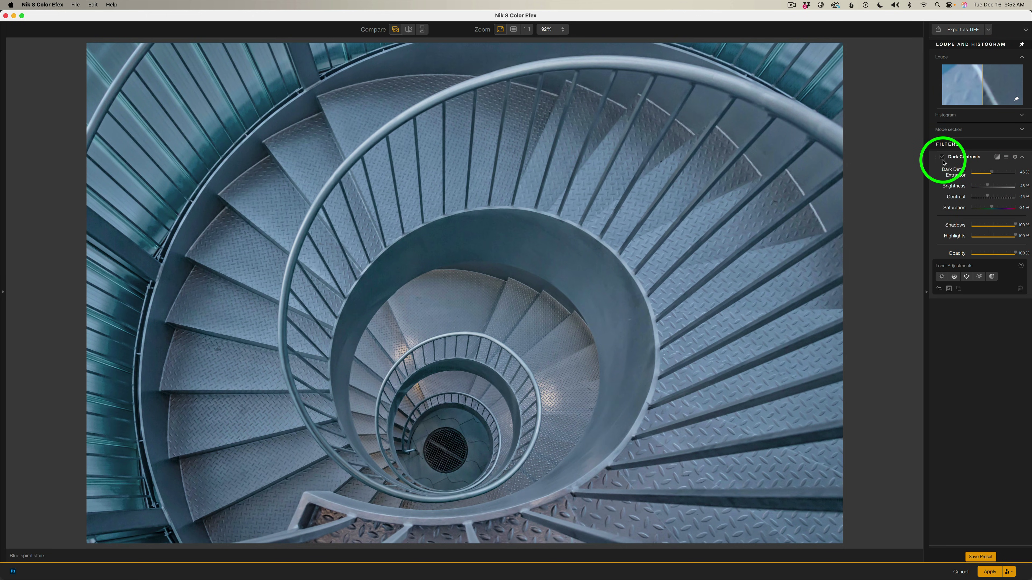
Step: Raise Brightness to 37%, Contrast to 42% and Saturation to 5%, comparing against the unfiltered photo
click(943, 158)
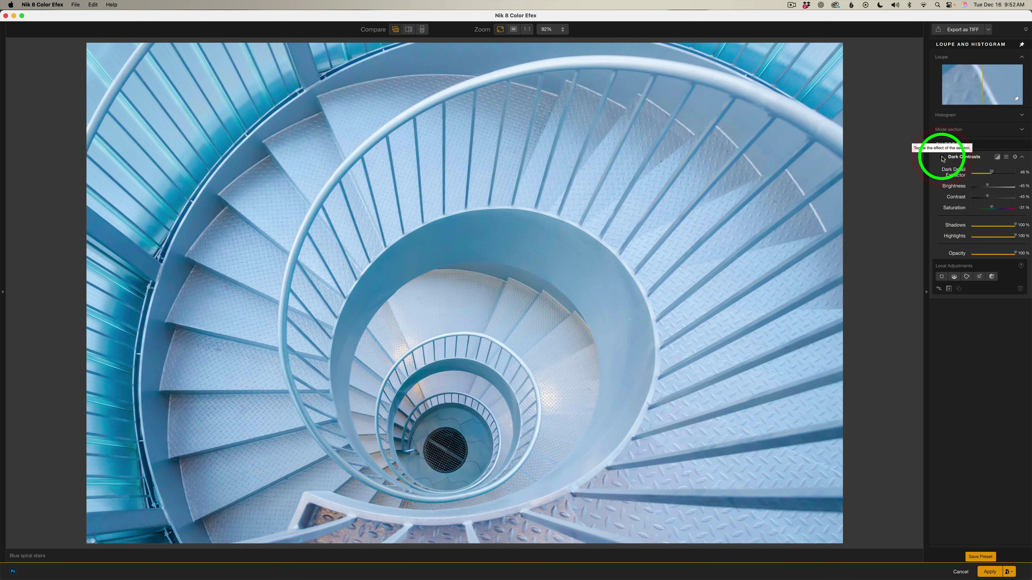
click(943, 158)
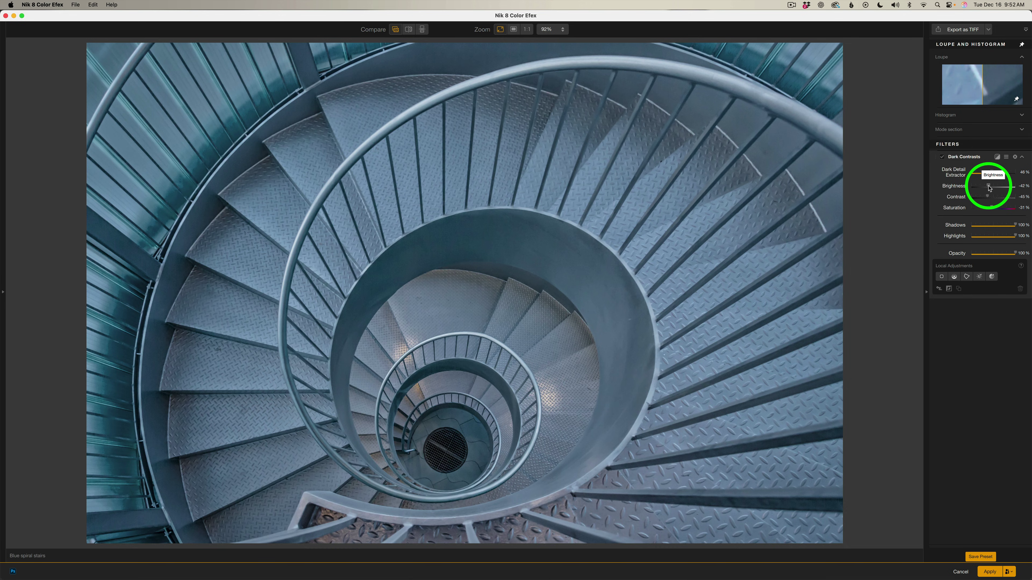
drag(984, 185, 1009, 187)
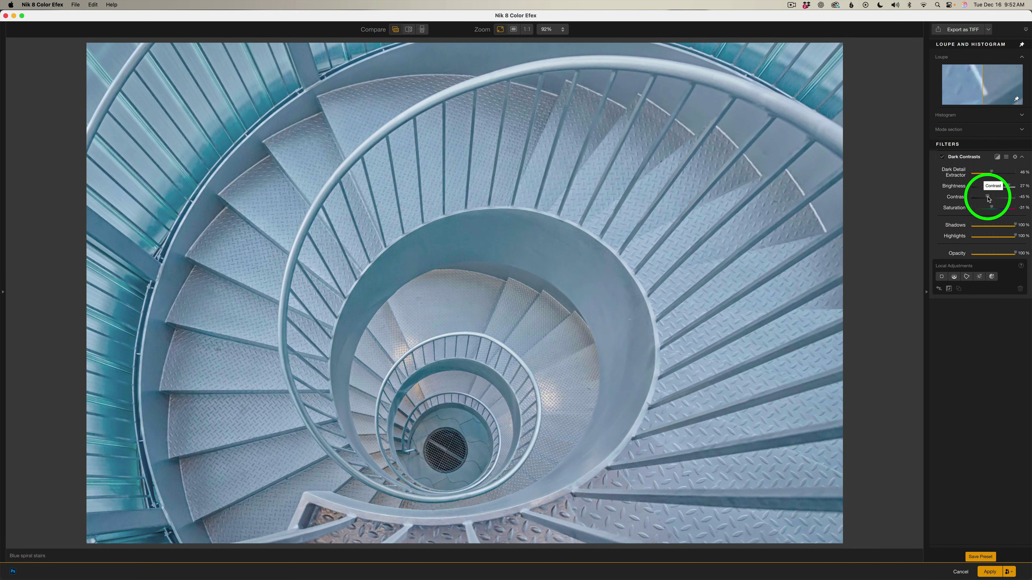
drag(988, 198, 1013, 199)
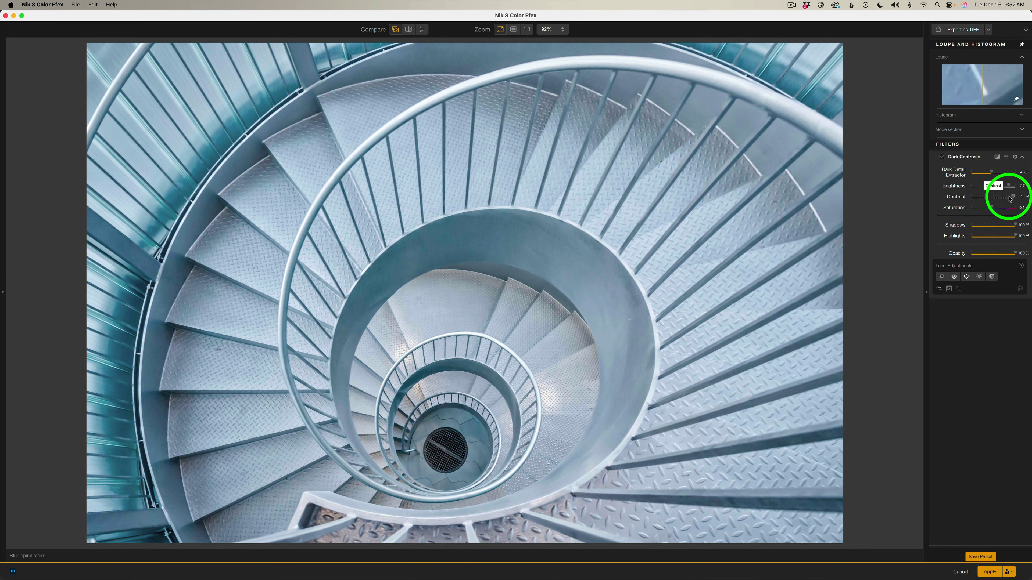
click(942, 158)
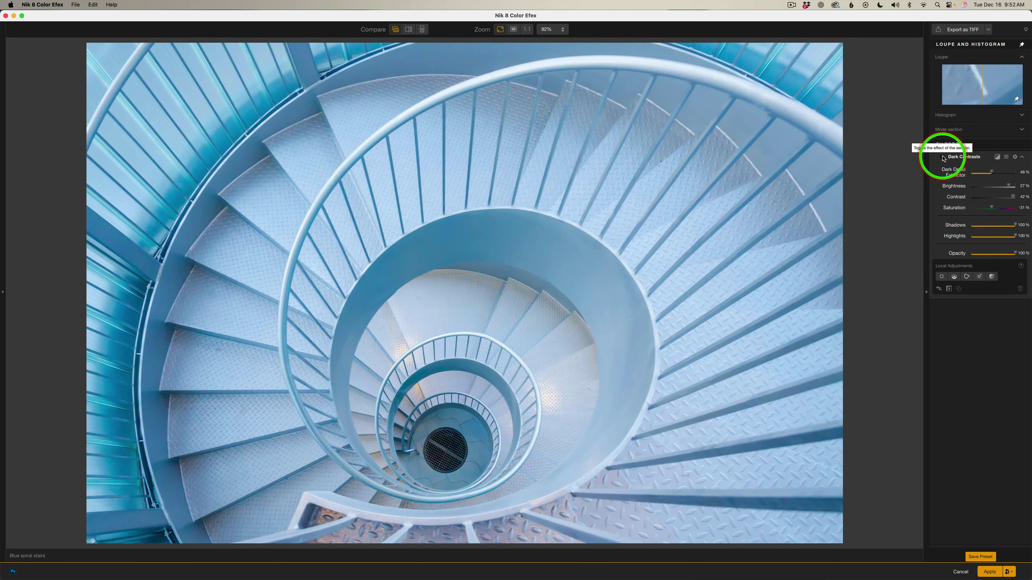
click(943, 157)
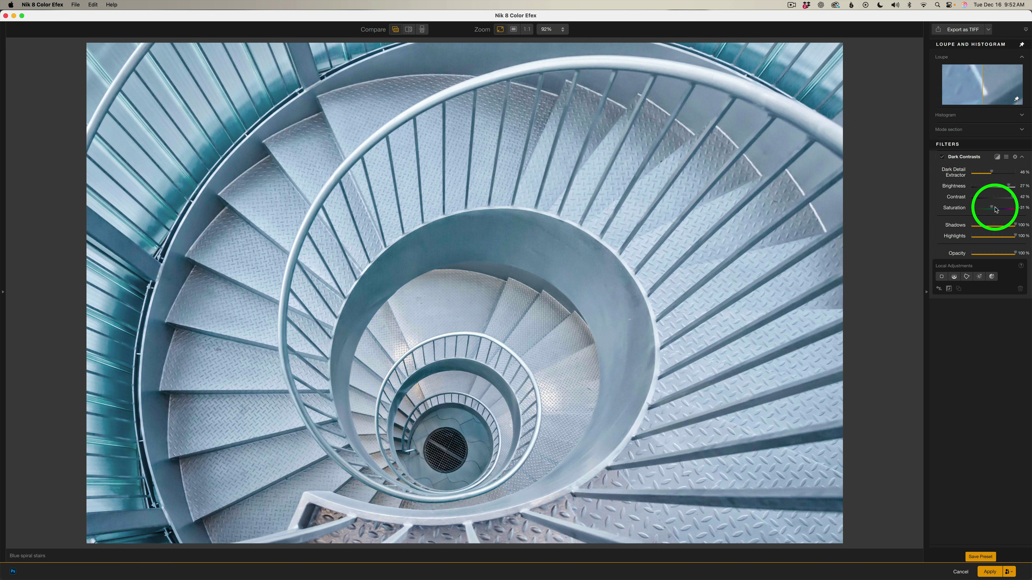
drag(991, 209, 1002, 209)
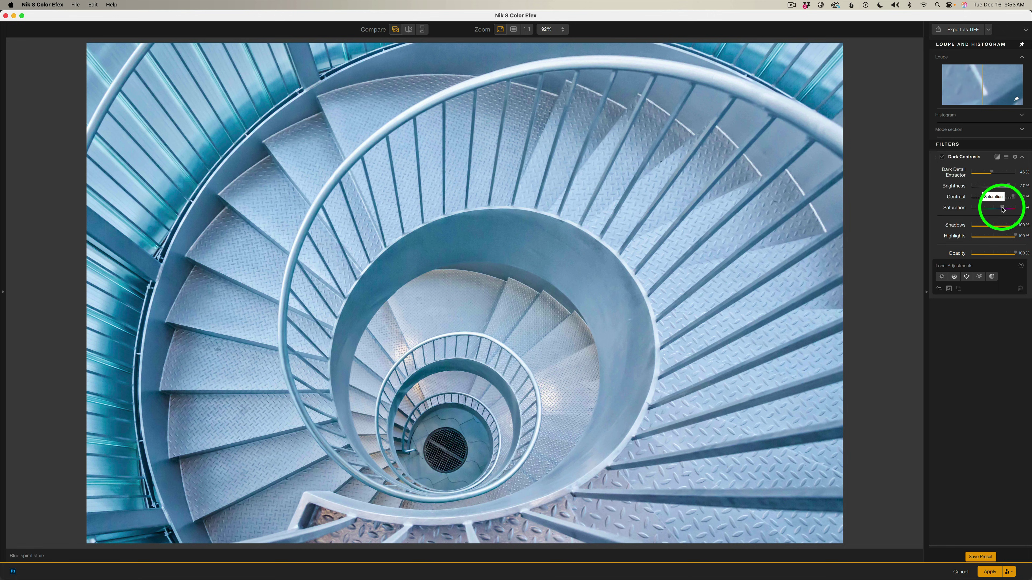
Step: Compare the photo with the filter off and on, then pull Shadows down to 0%
click(943, 157)
click(942, 158)
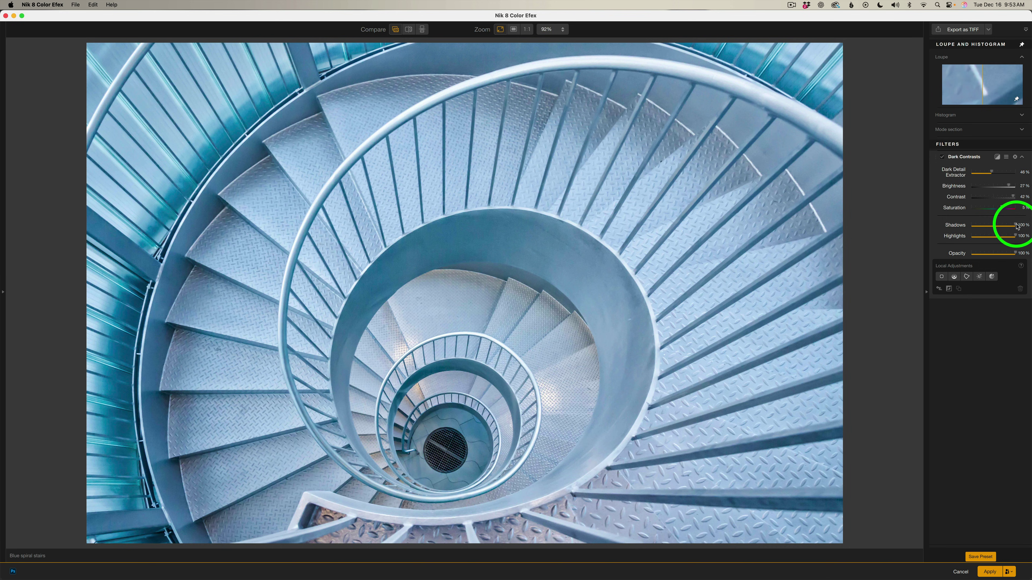
drag(1016, 226, 970, 239)
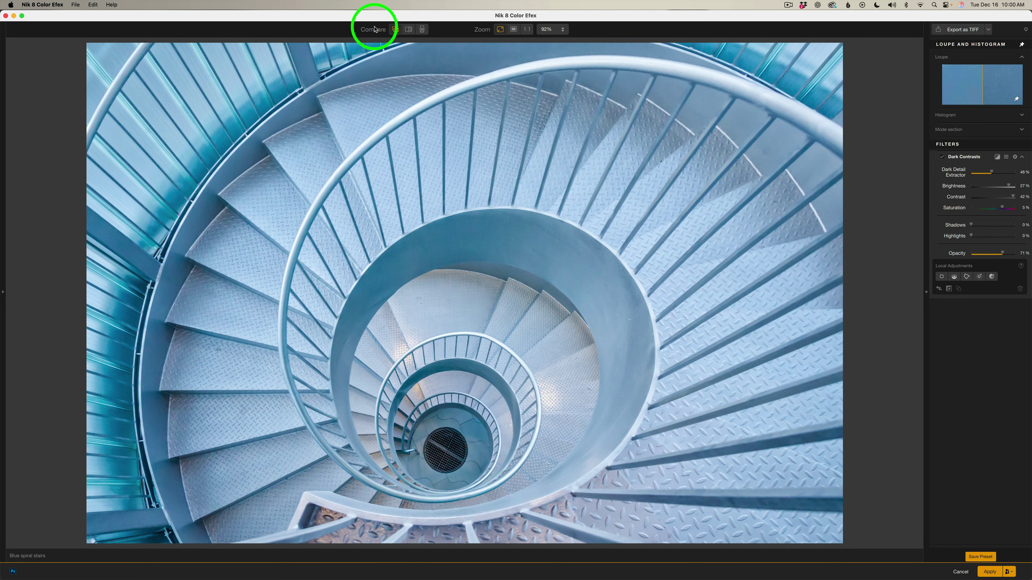
Step: Turn on the split before/after view and position its divider across the stairs image
click(408, 30)
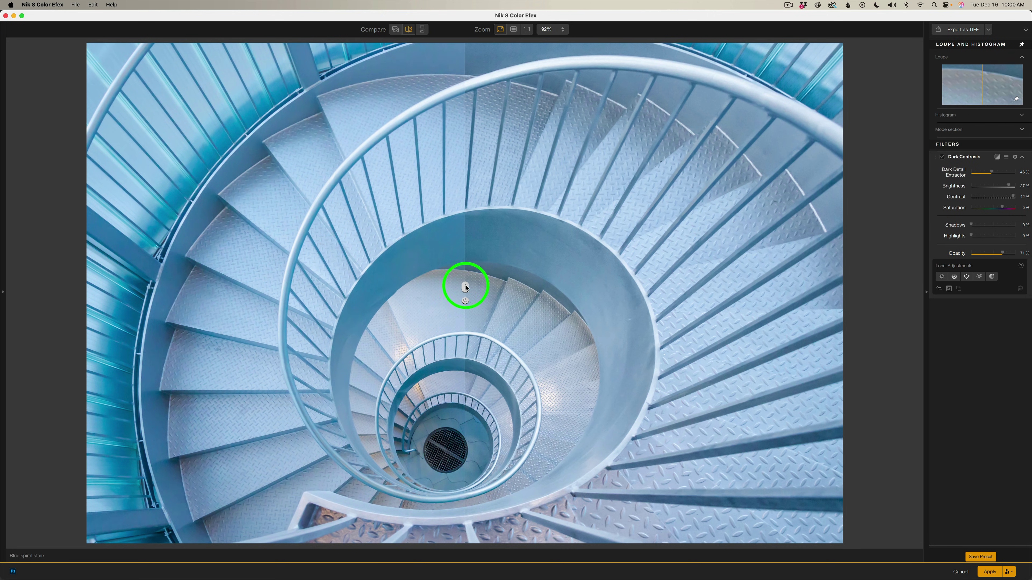
drag(533, 289, 104, 222)
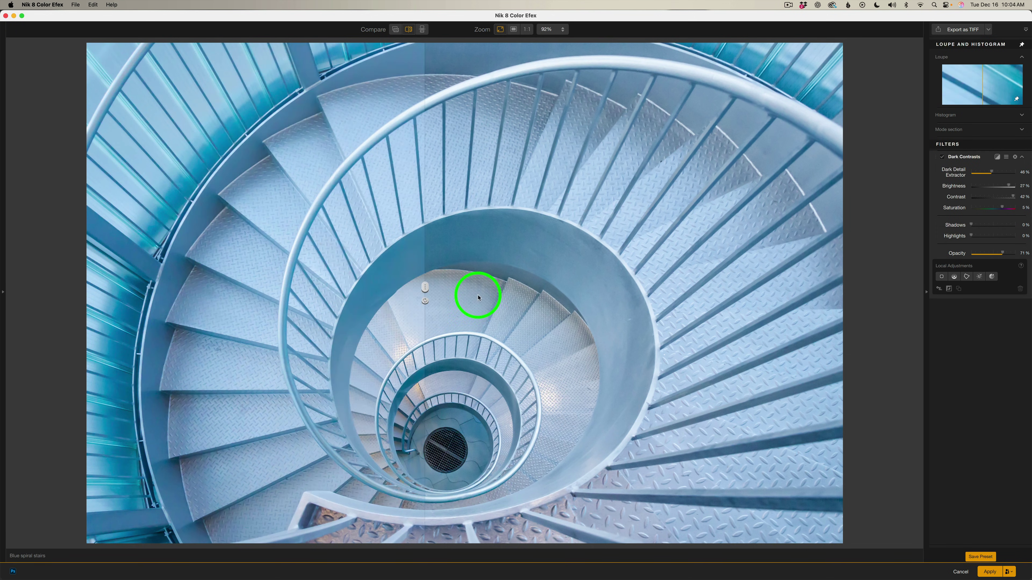
drag(477, 293, 193, 291)
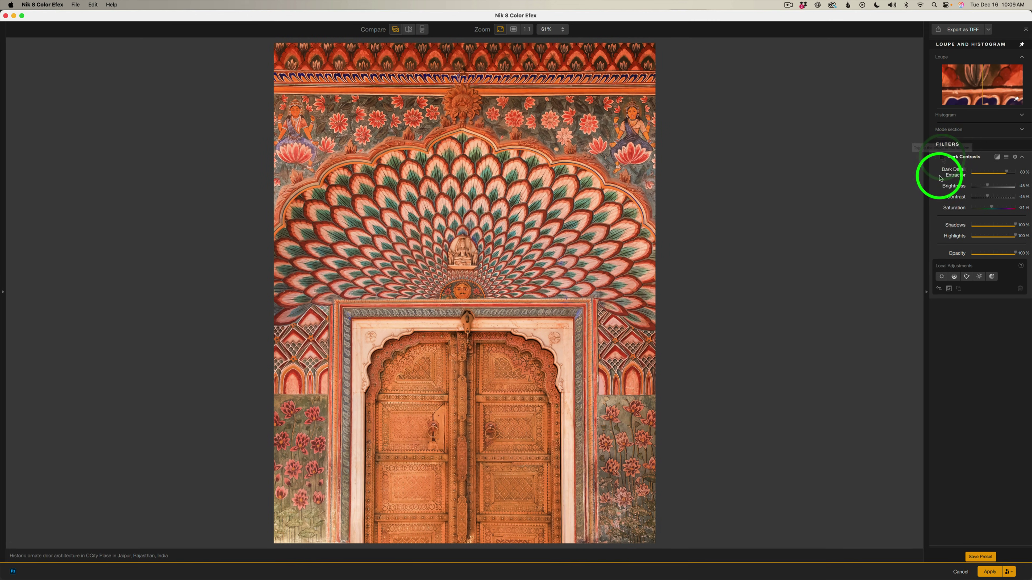
Step: Switch on Dark Contrasts for the Jaipur door photo
click(941, 158)
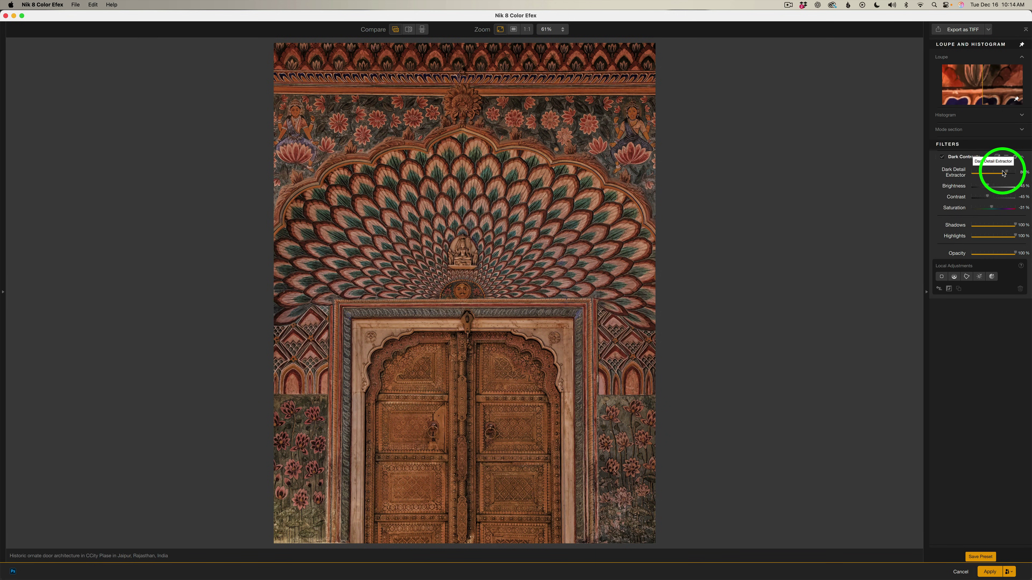
Step: Strengthen Dark Detail Extractor, set Brightness 17%, raise Contrast, Saturation 10%, Shadows and Highlights 0%
drag(1007, 174, 1014, 175)
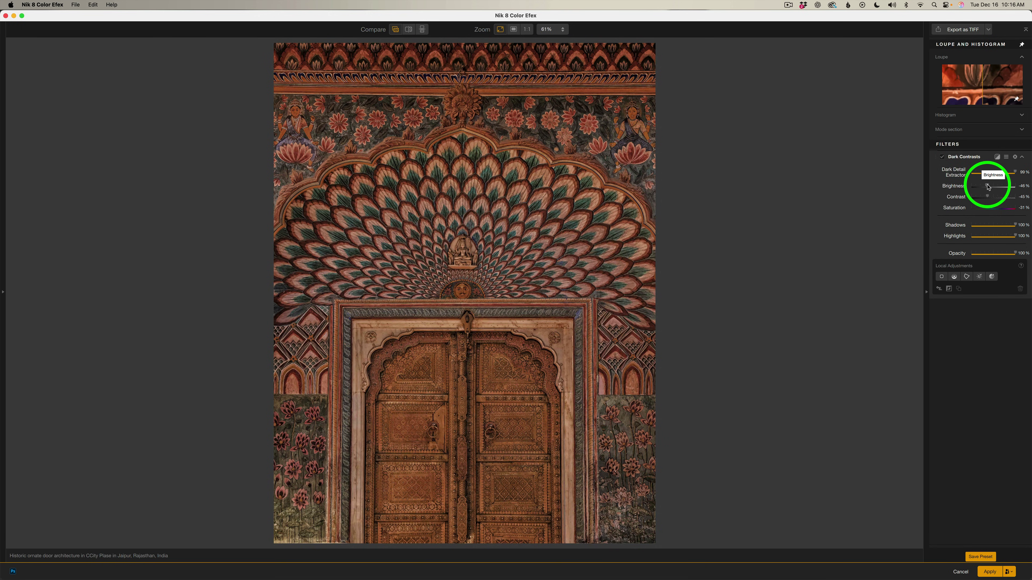
drag(988, 186, 1005, 187)
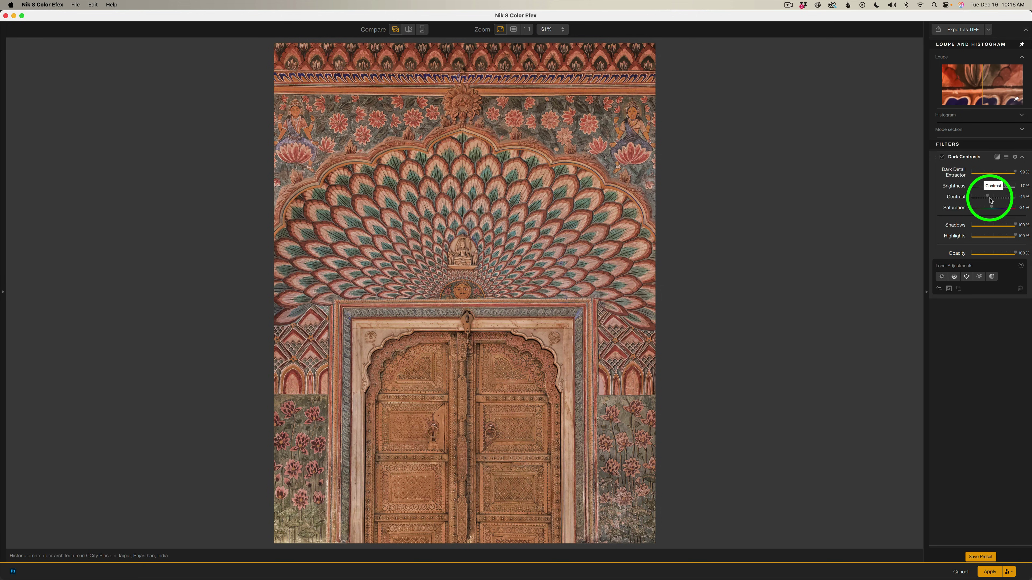
drag(990, 200, 1003, 199)
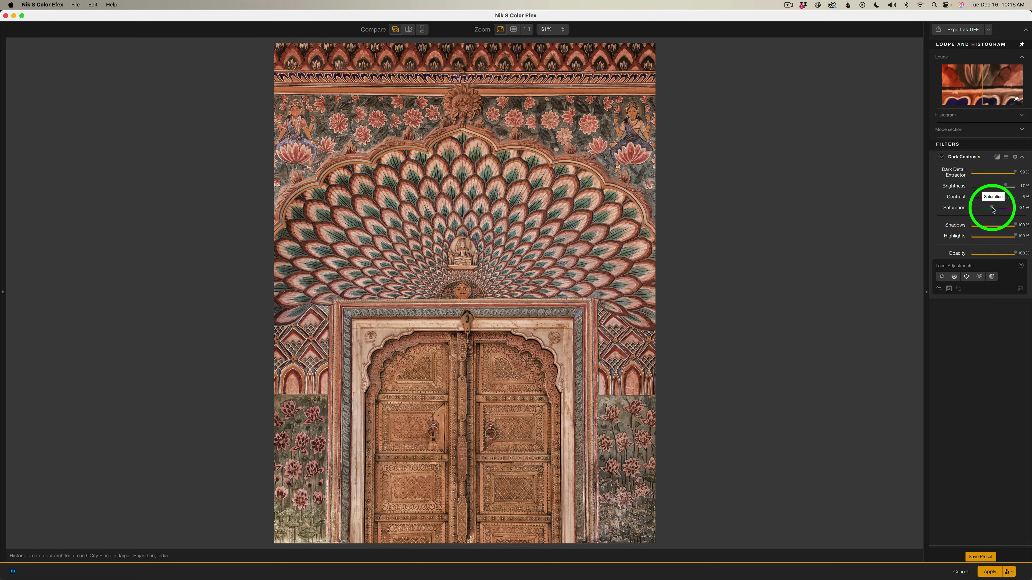
drag(992, 209, 1004, 210)
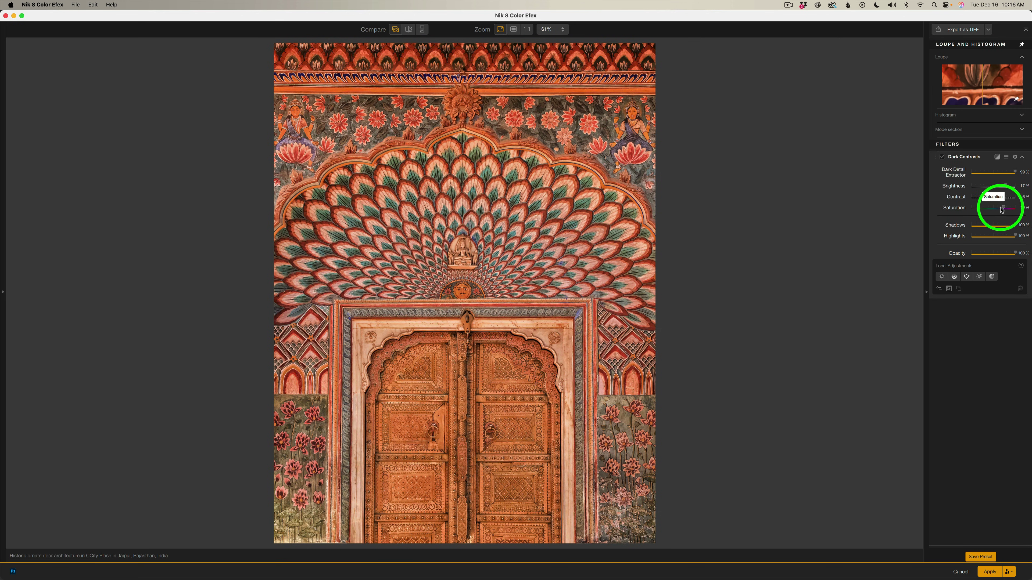
drag(1015, 226, 928, 224)
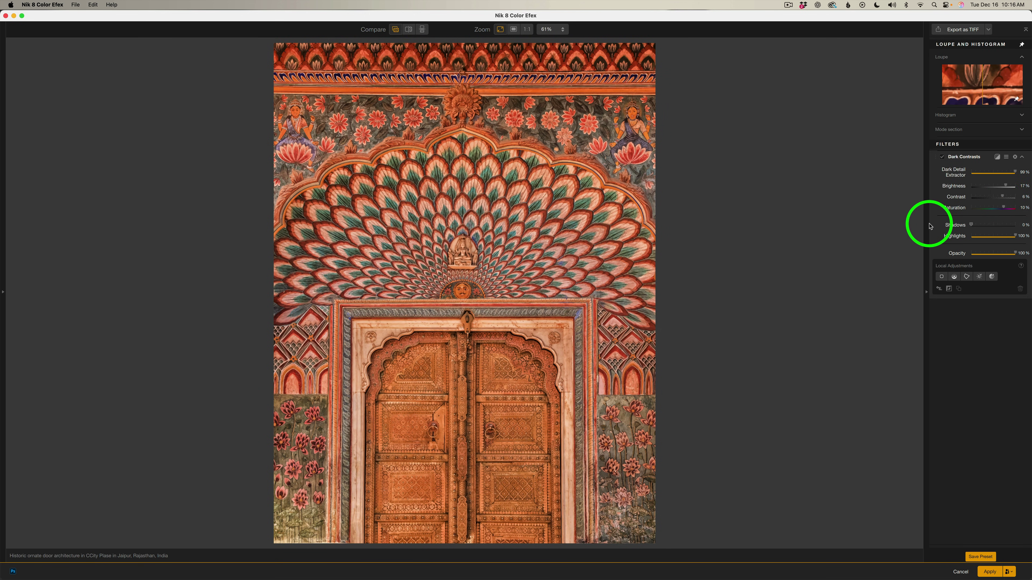
drag(1013, 236, 956, 236)
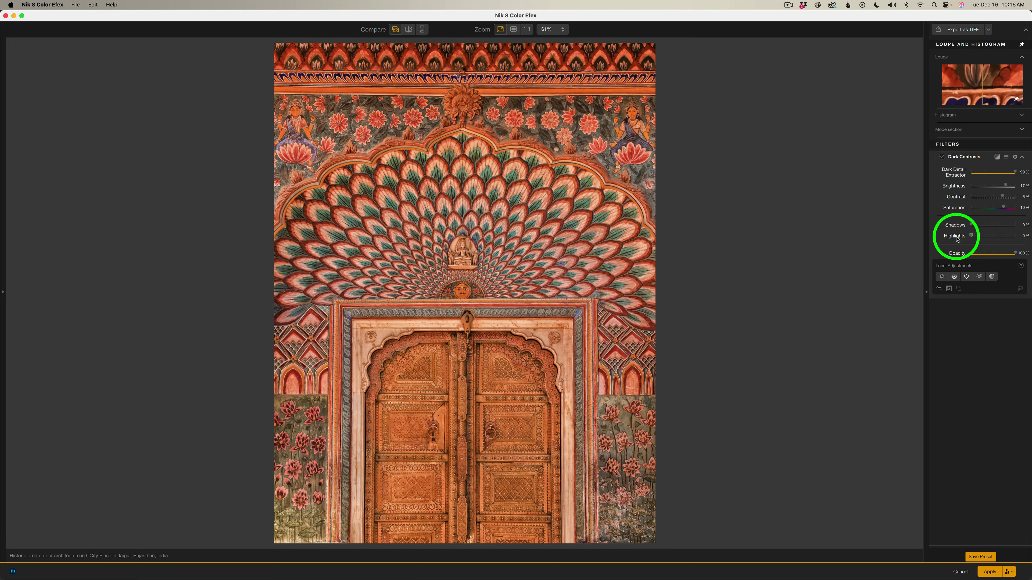
click(943, 157)
click(943, 158)
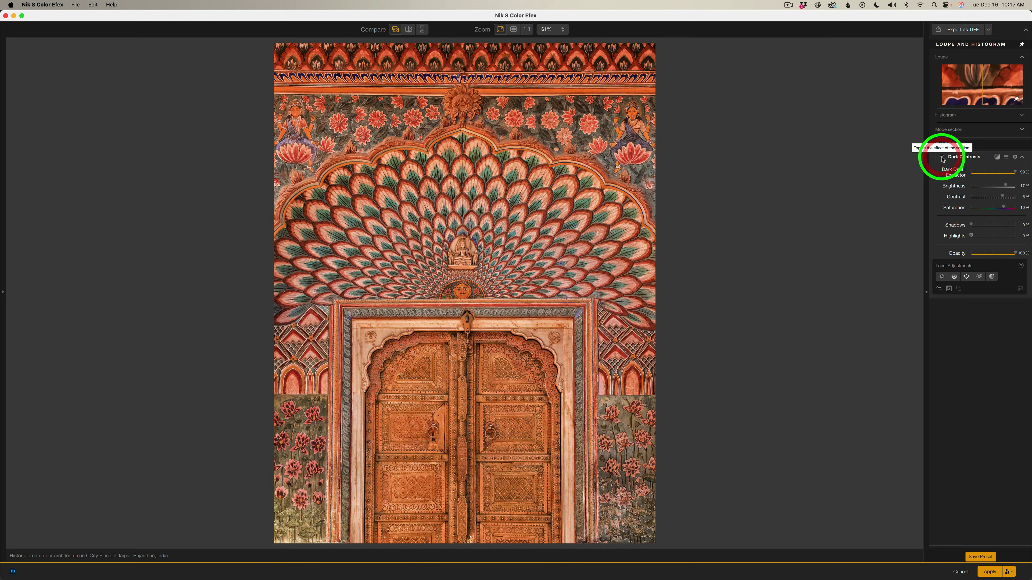
click(942, 157)
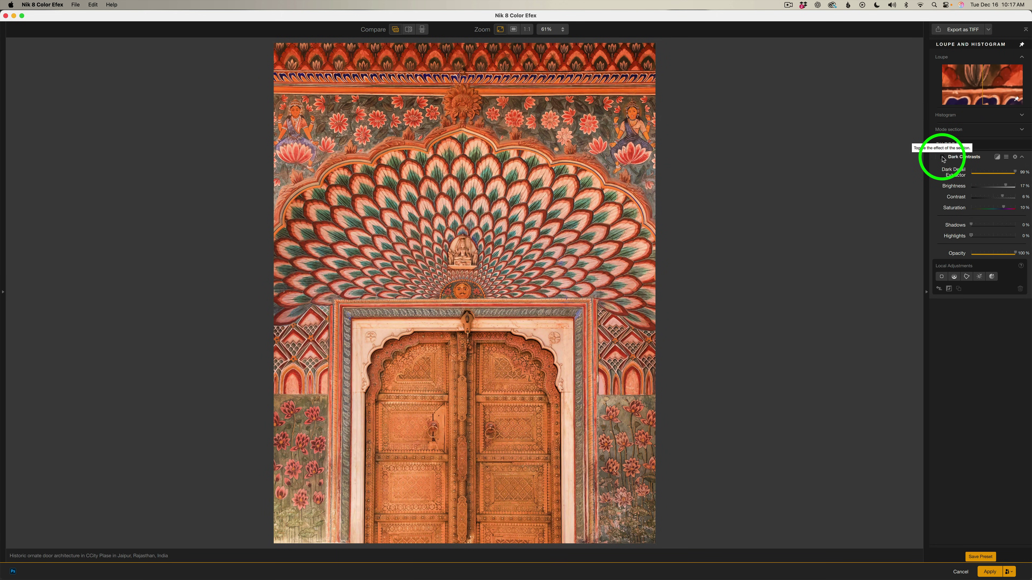
click(943, 158)
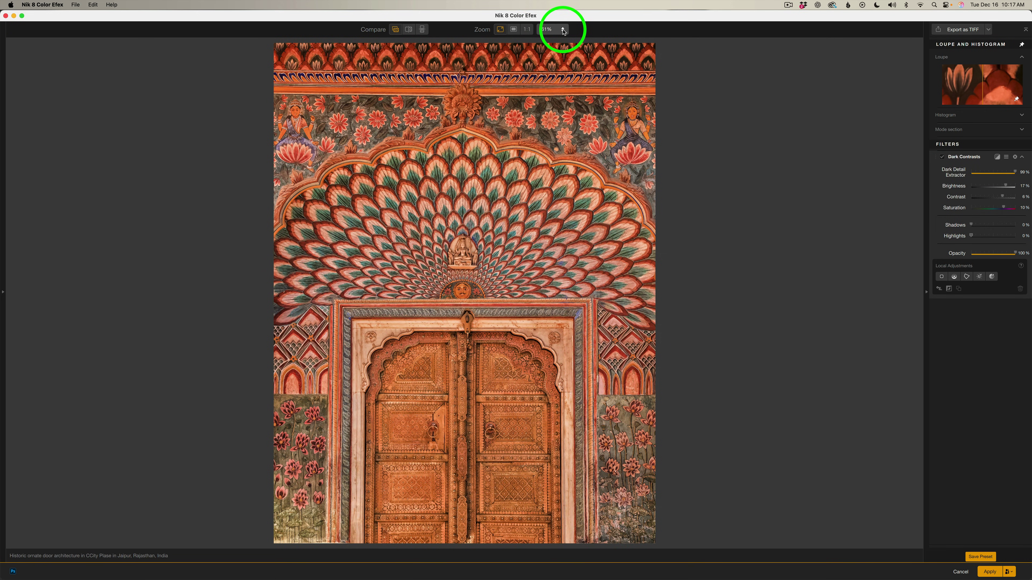
Step: Zoom the door photo to 200% and place the split-view divider over the carvings
click(563, 30)
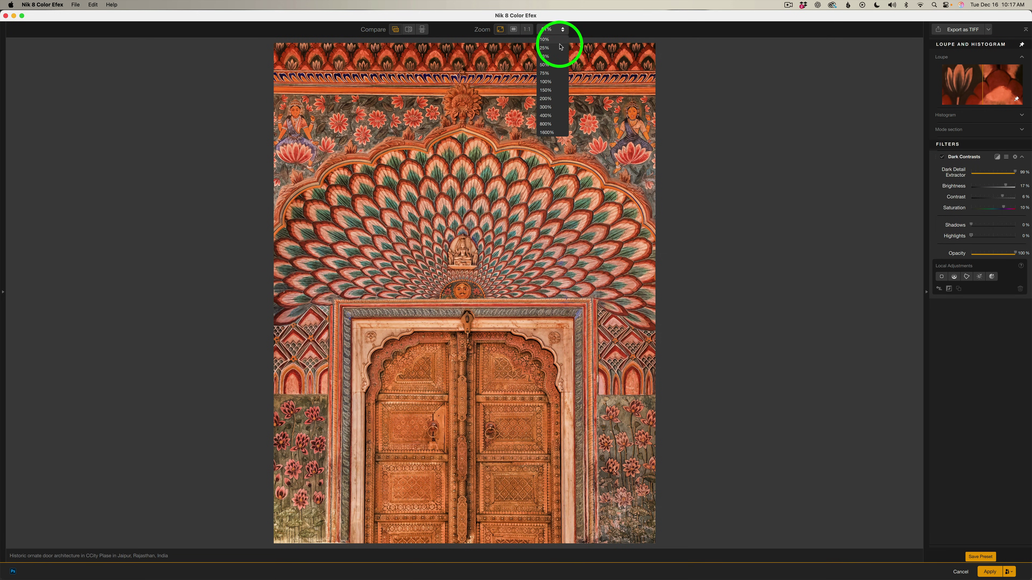
click(551, 101)
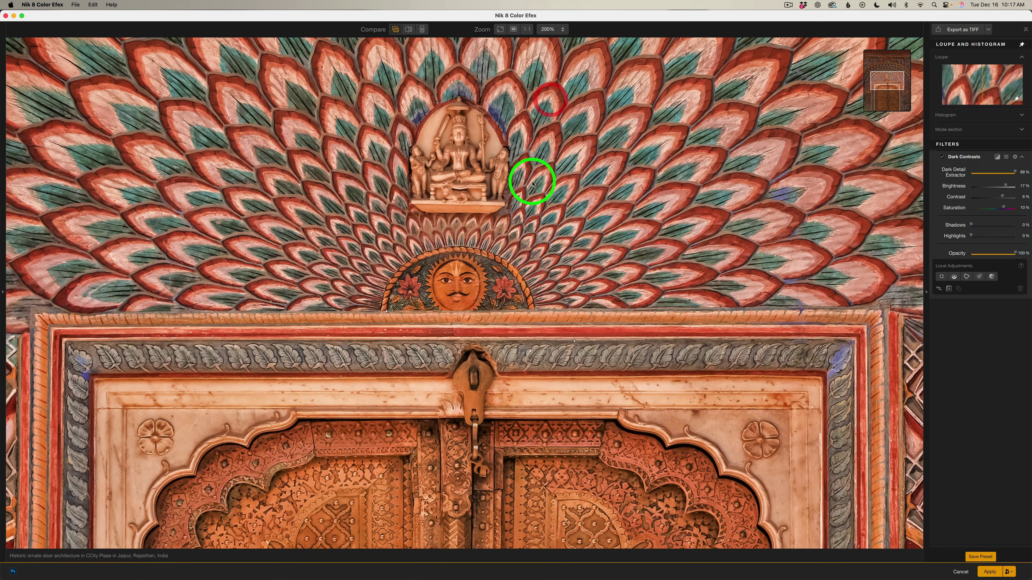
scroll(534, 281, down, 3)
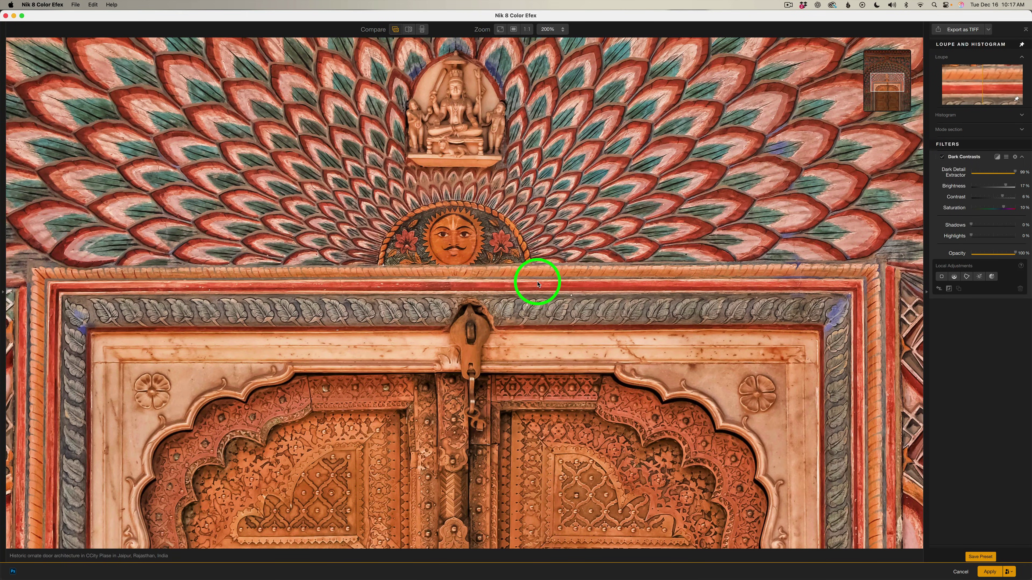
click(408, 30)
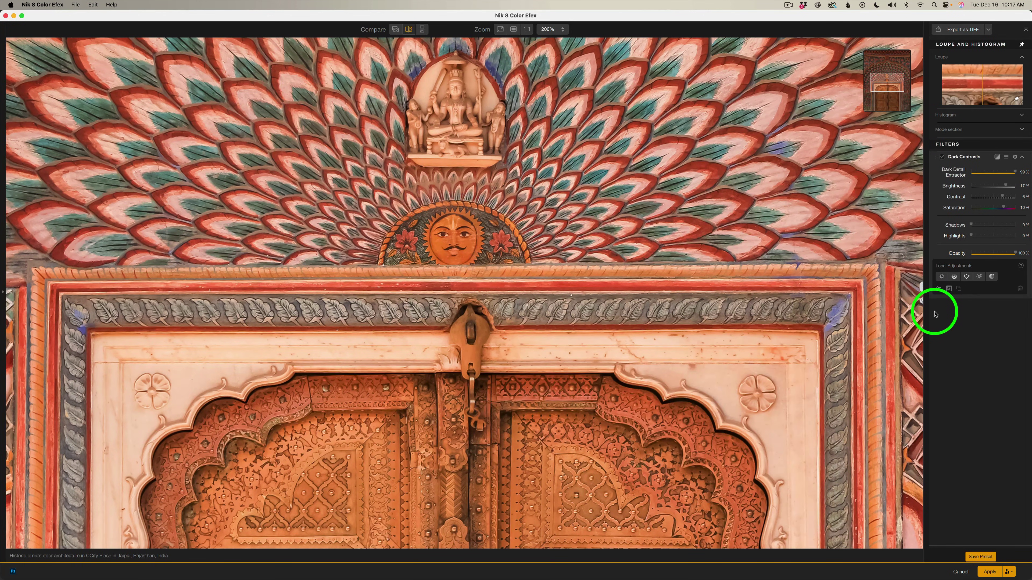
drag(923, 303, 315, 248)
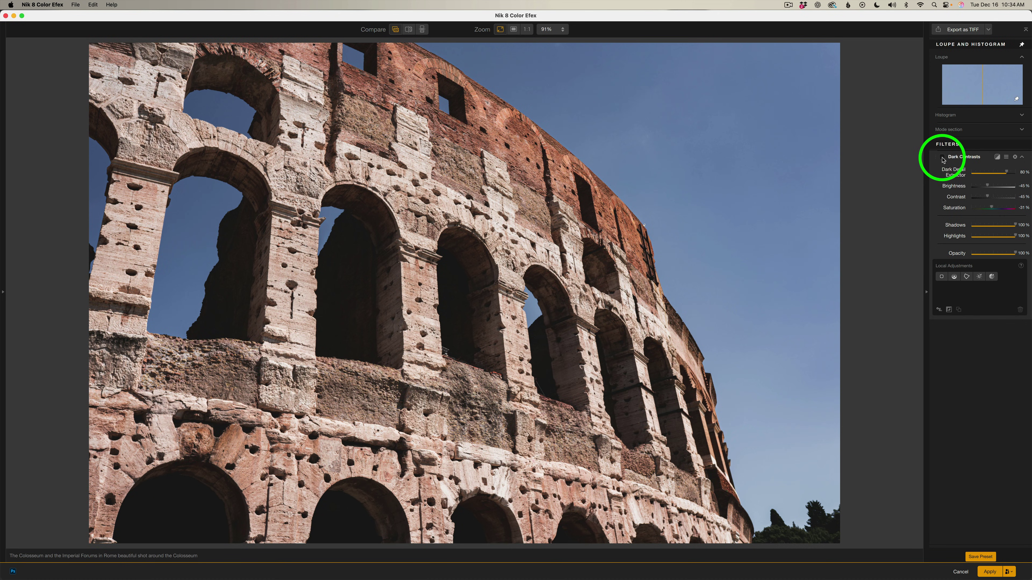
Step: Enable Dark Contrasts on the Colosseum and nudge Dark Detail Extractor from 80% to 82%
click(942, 157)
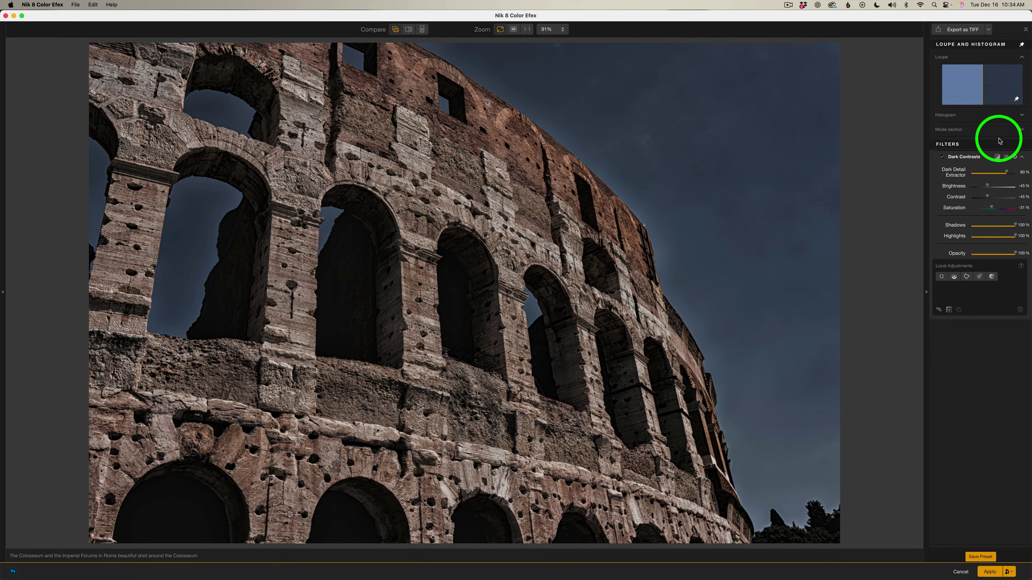
click(1012, 172)
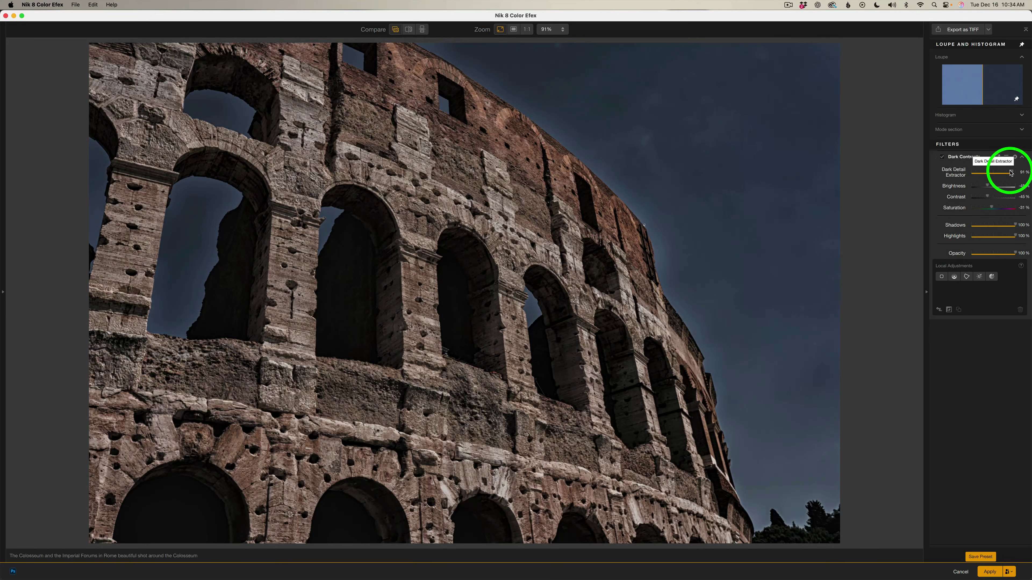
drag(1012, 172, 1008, 174)
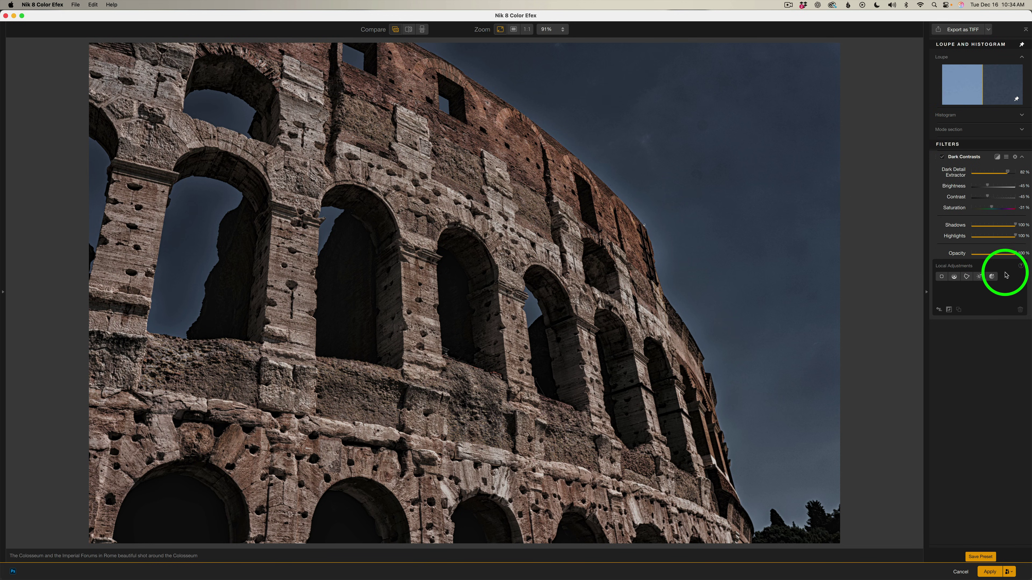
Step: Add a colour mask sampled from the stone wall, show it, and widen its hue range over the arches
click(993, 278)
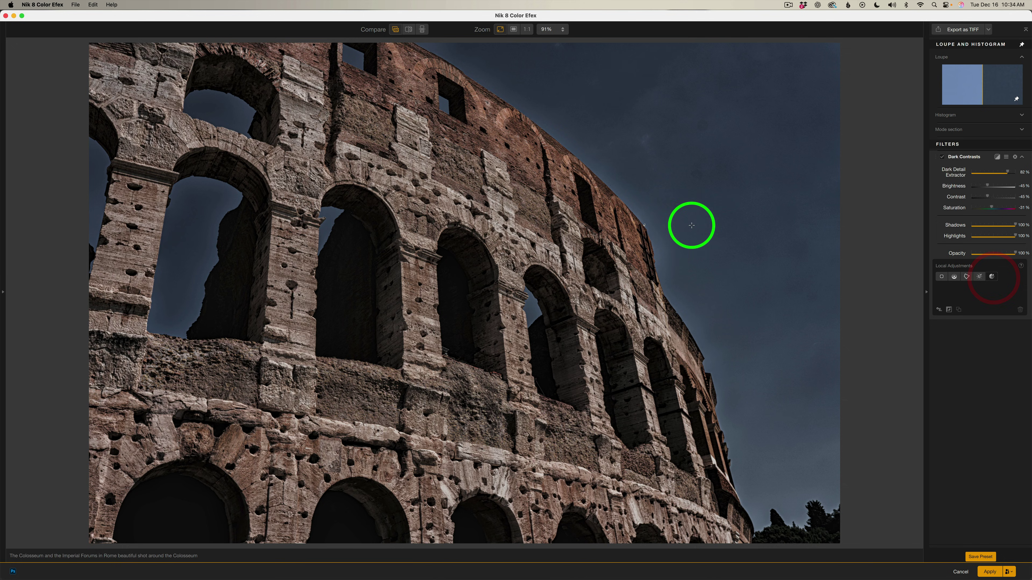
click(561, 186)
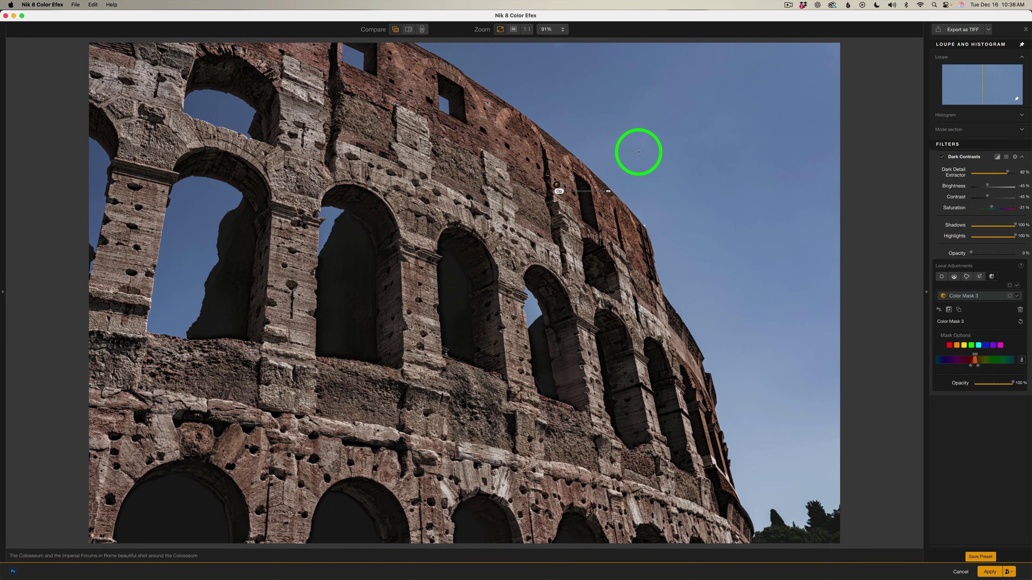
click(1010, 295)
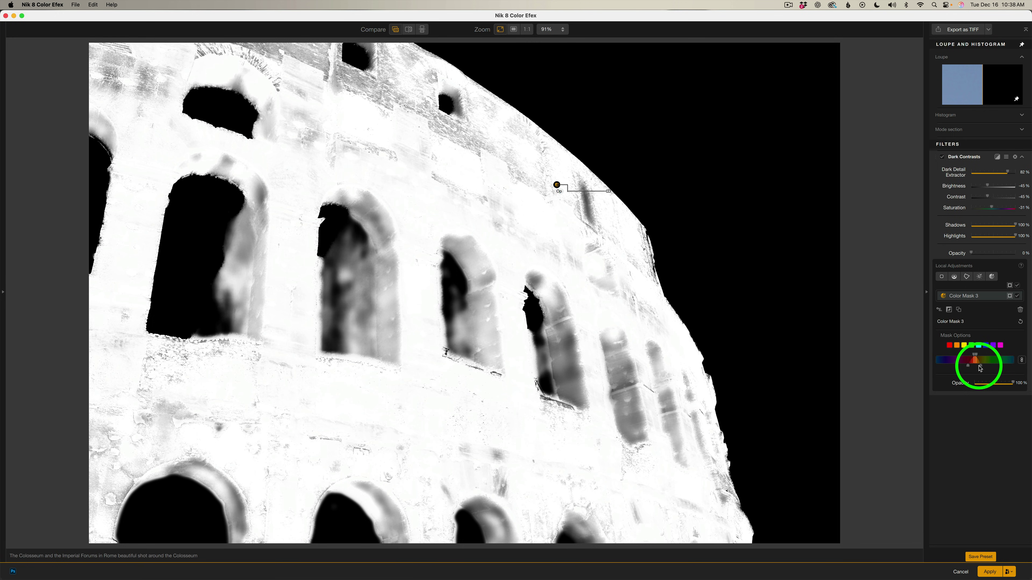
drag(978, 367, 976, 352)
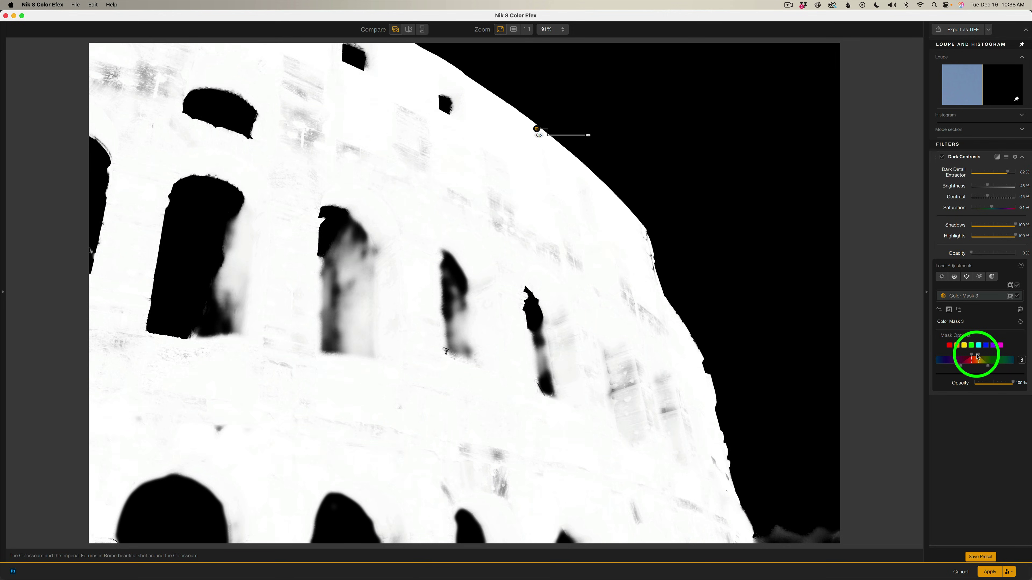
drag(977, 357, 976, 356)
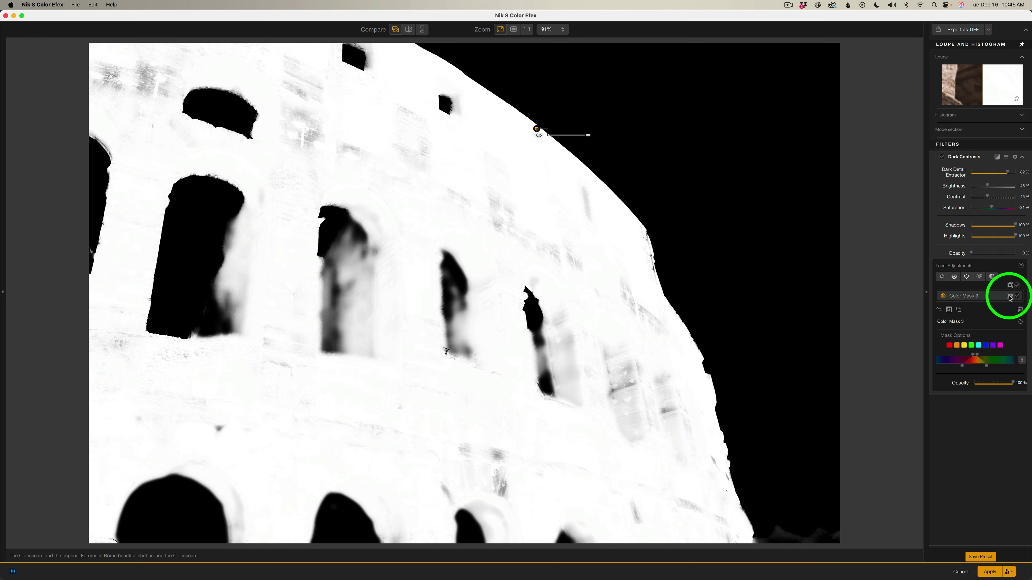
Step: Hide the mask and set the wall's Brightness 14%, Contrast -29%, Saturation 0%, Shadows 0%, Highlights 30%
click(1010, 296)
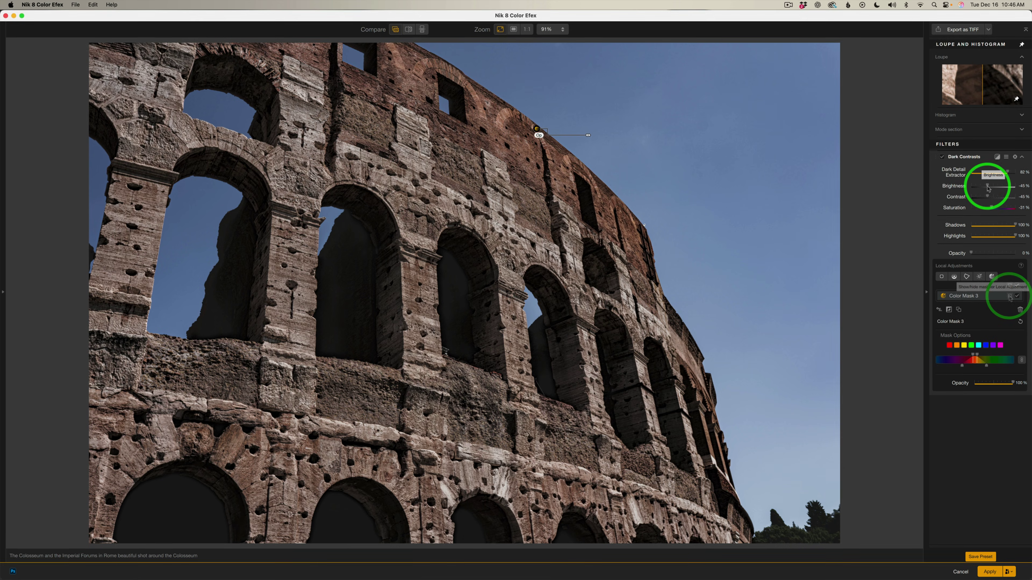
drag(987, 186, 1005, 188)
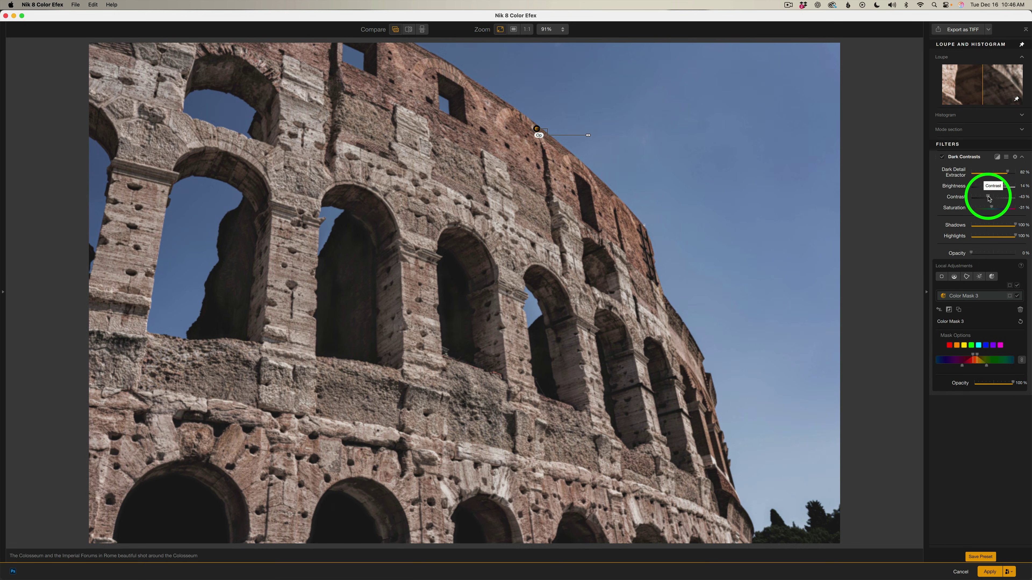
drag(987, 197, 993, 199)
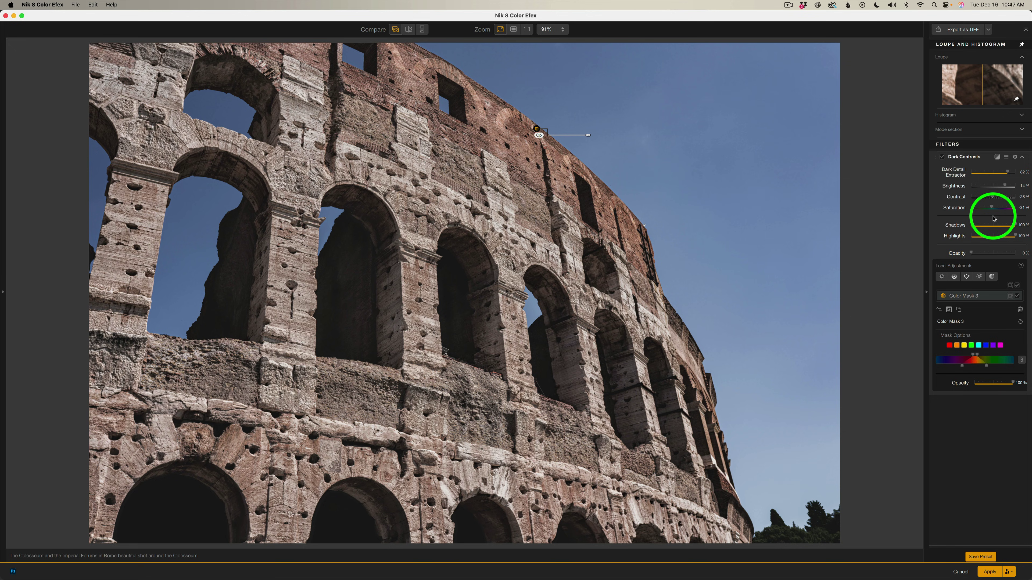
drag(993, 209, 1000, 208)
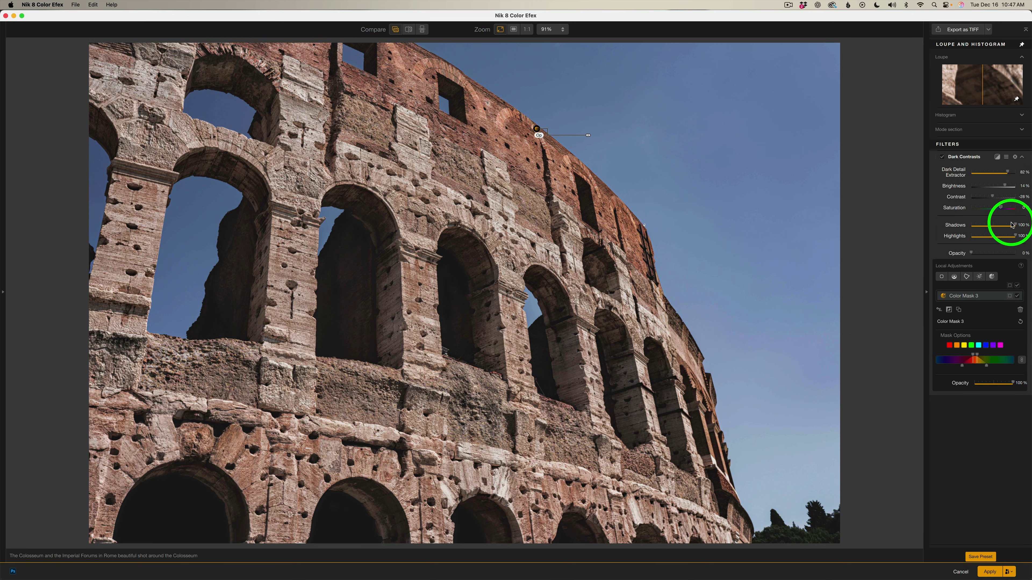
drag(1015, 226, 953, 225)
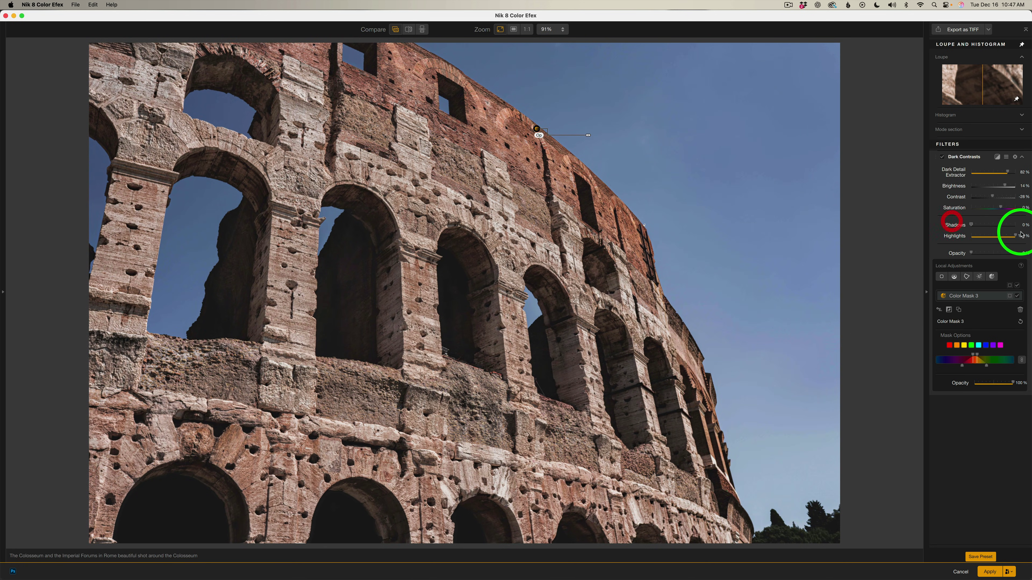
drag(1015, 237, 963, 238)
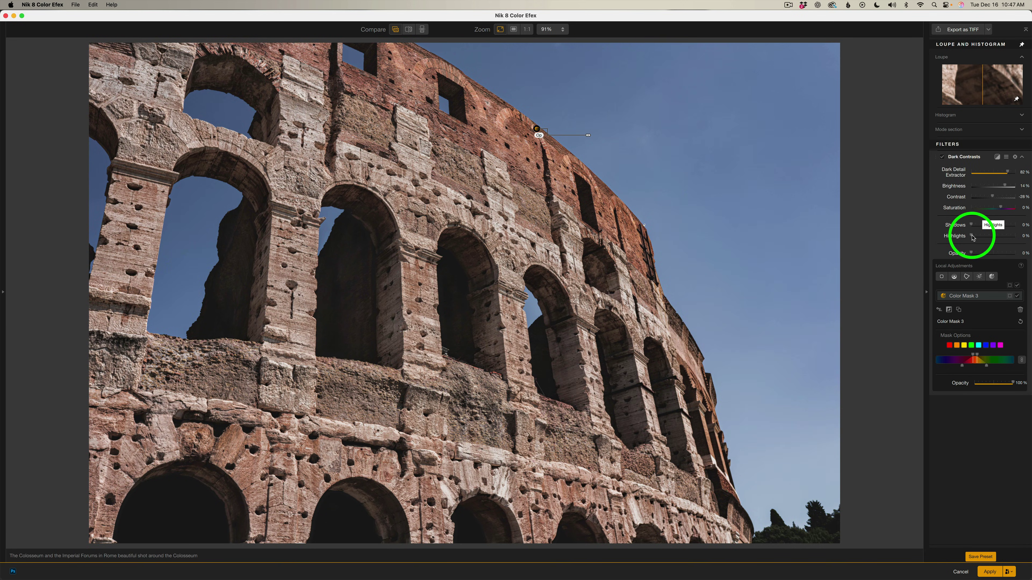
drag(973, 238, 986, 239)
click(941, 158)
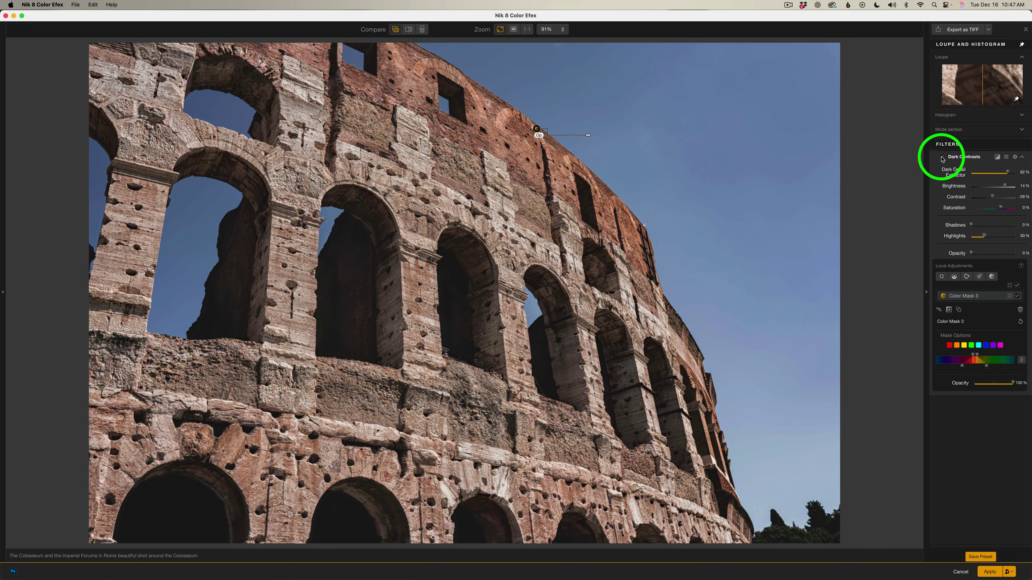
click(942, 158)
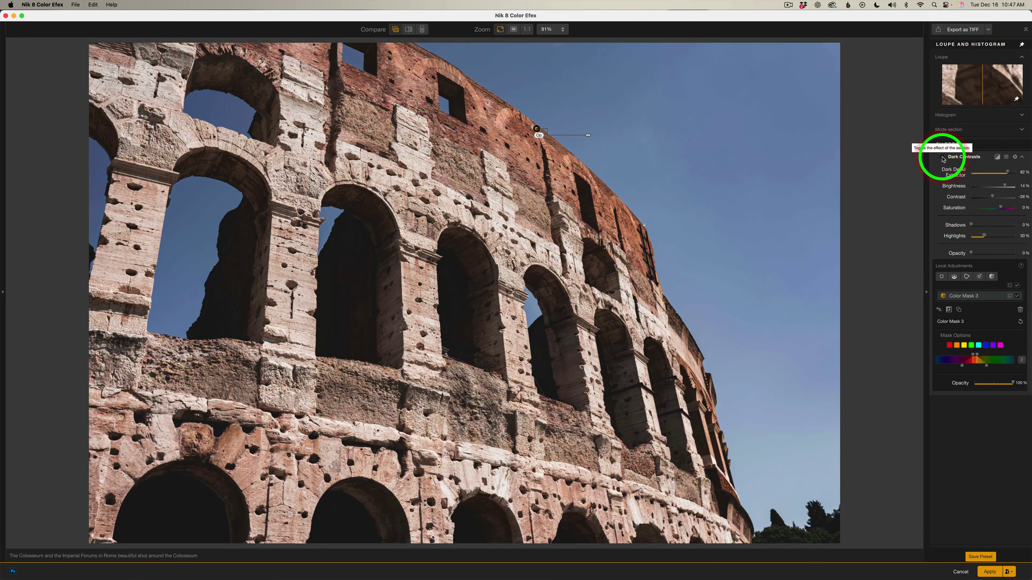
click(942, 158)
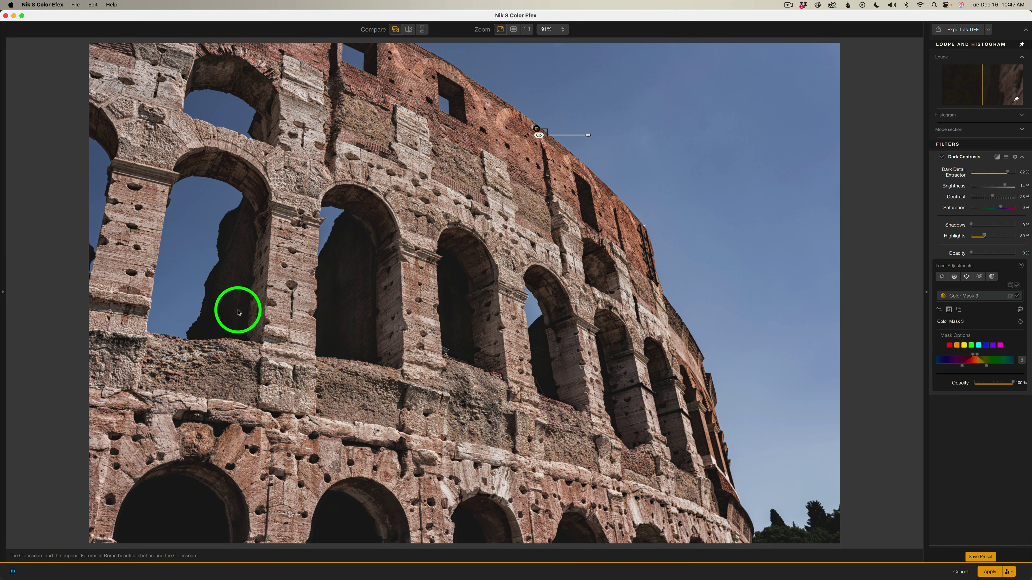
click(943, 157)
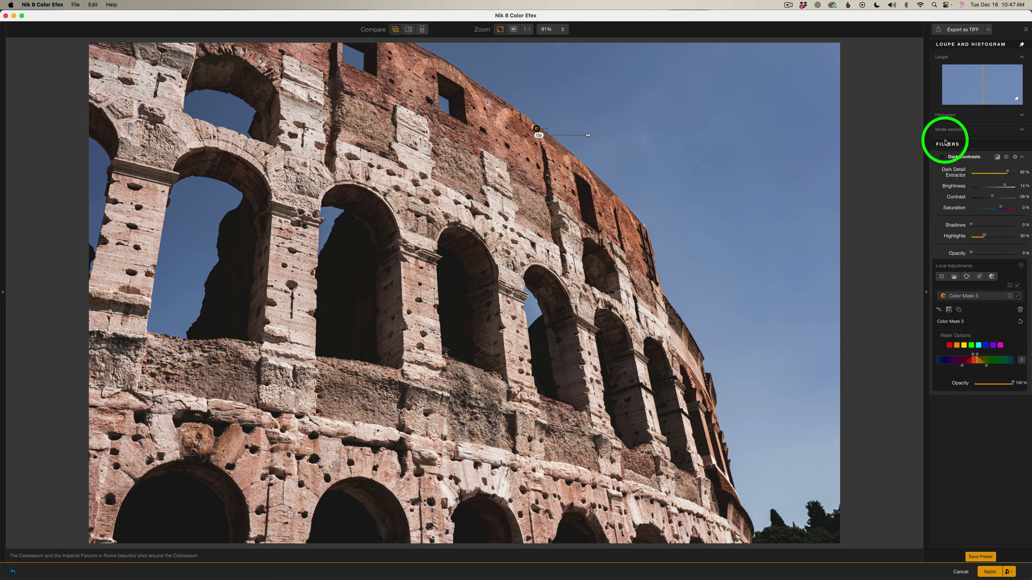
click(943, 158)
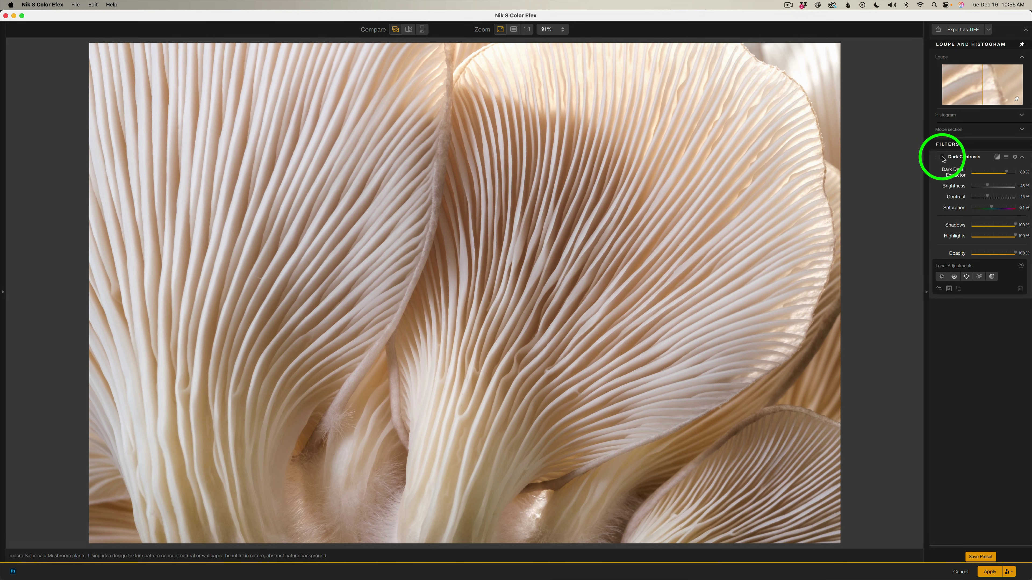
Step: Apply Dark Contrasts to the mushroom with Dark Detail 37%, Brightness 18%, Contrast -9%, Saturation 31%
click(943, 158)
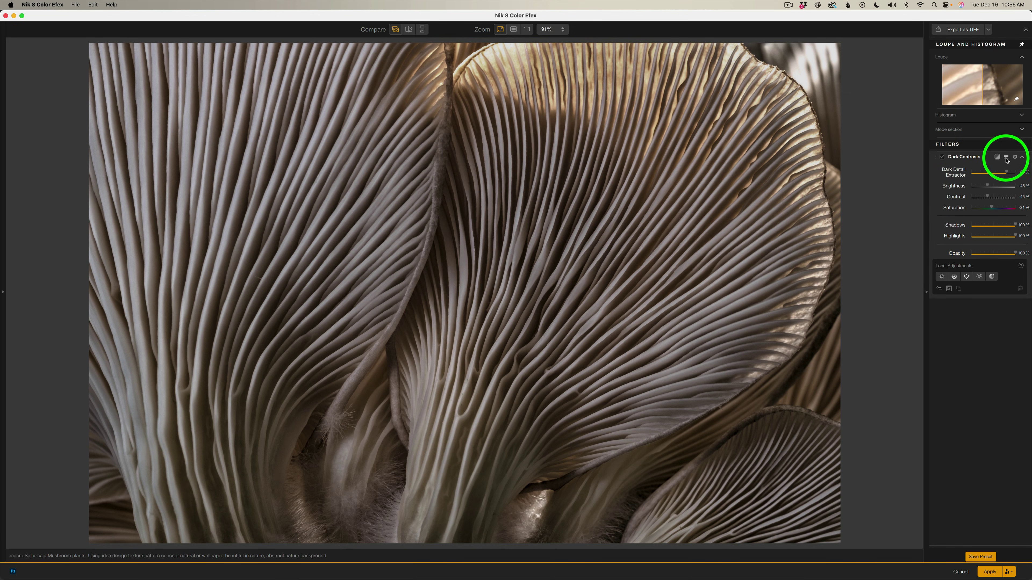
mouse_move(1007, 173)
mouse_down()
mouse_move(972, 174)
mouse_move(990, 175)
mouse_up()
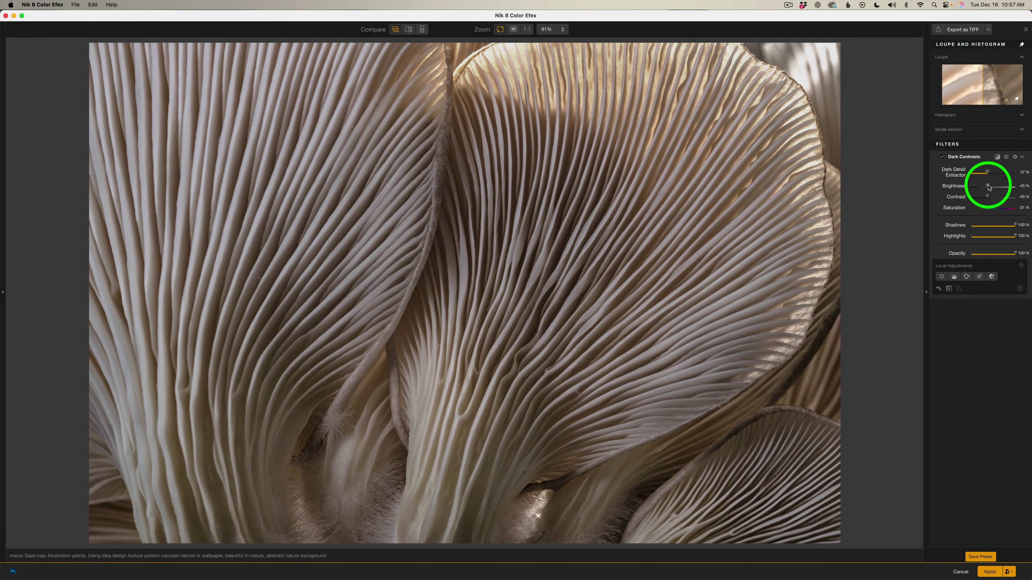
drag(988, 185, 1006, 187)
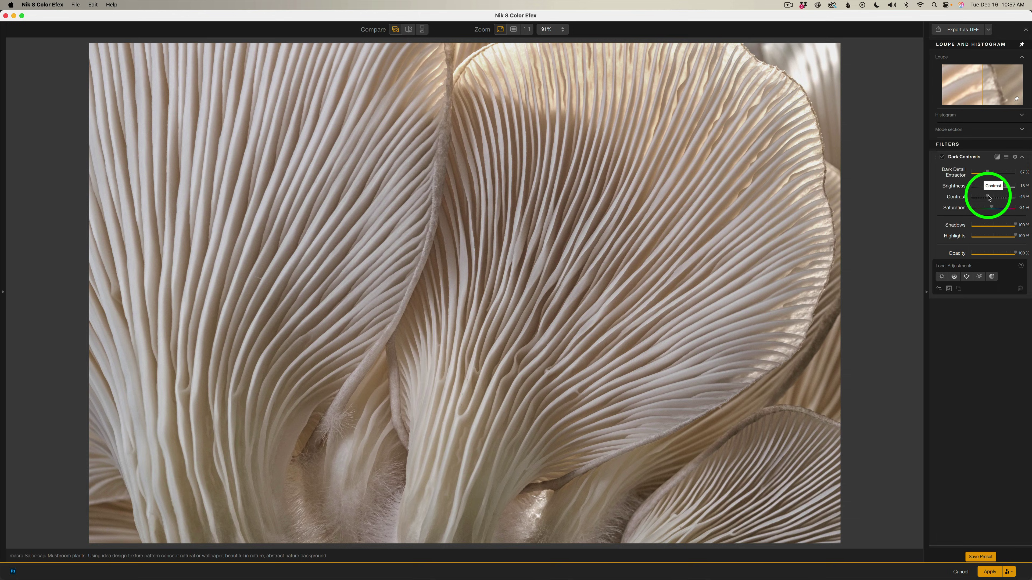
drag(989, 198, 998, 198)
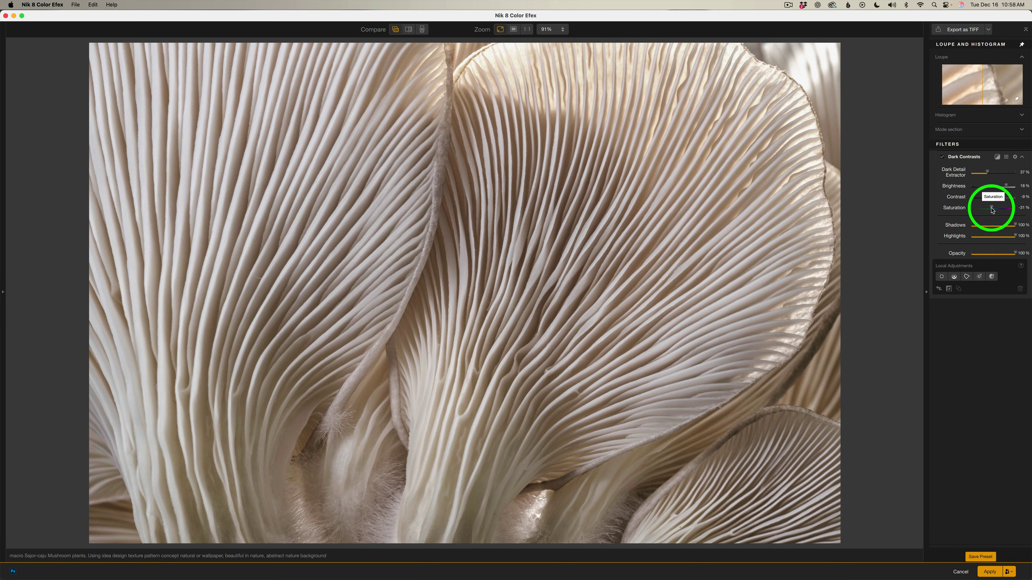
drag(992, 209, 1027, 226)
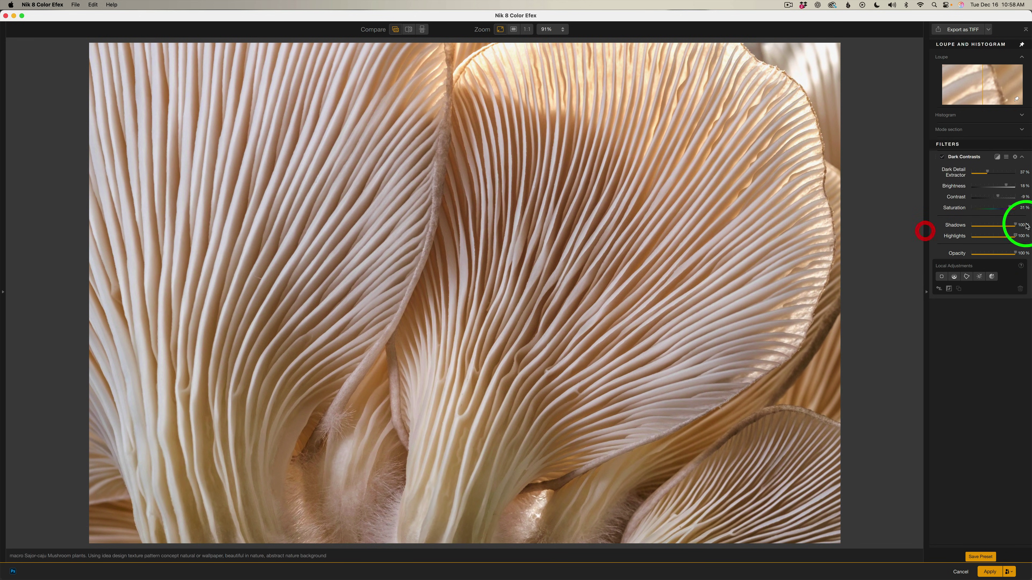
click(942, 157)
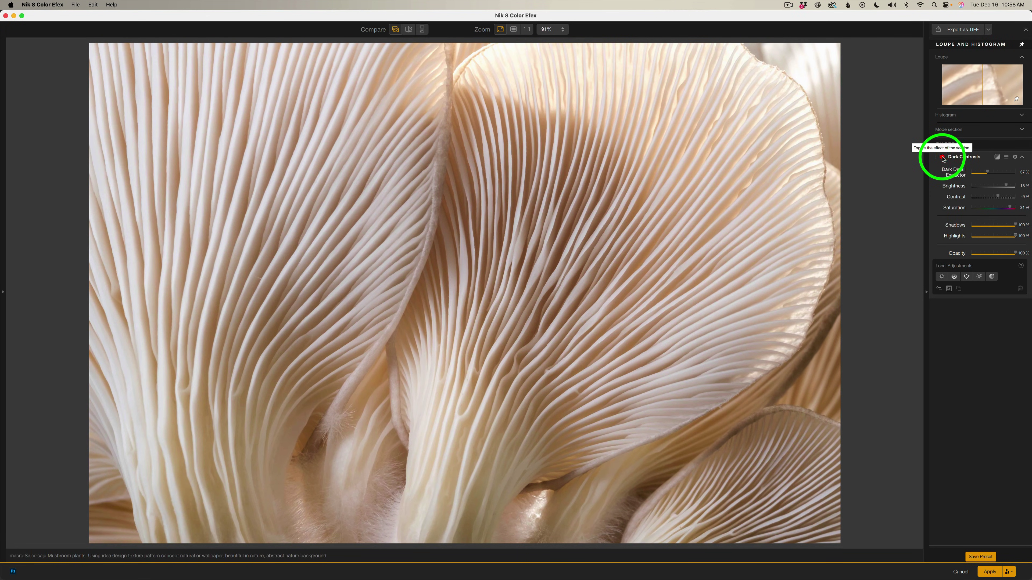
click(942, 158)
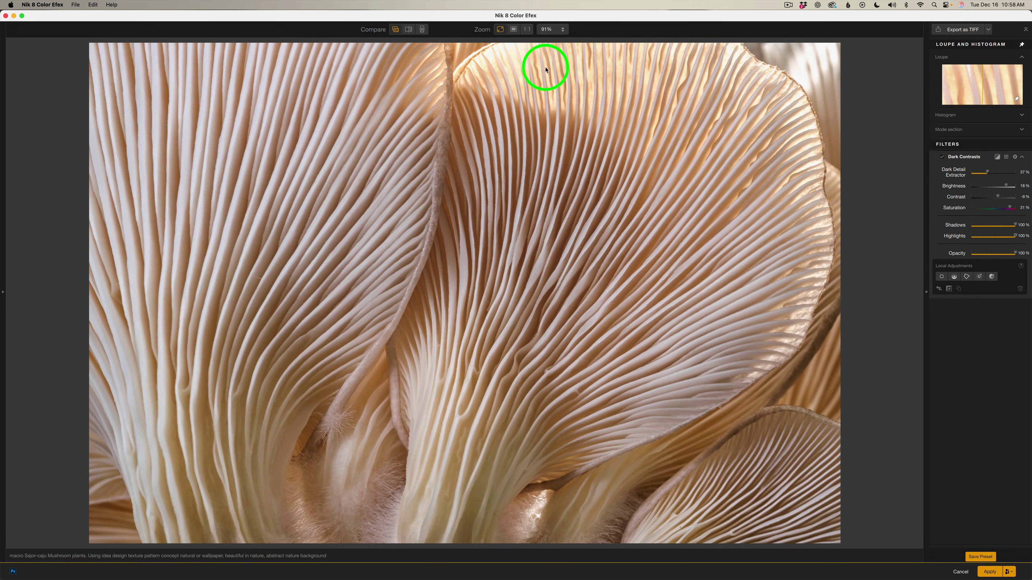
click(942, 157)
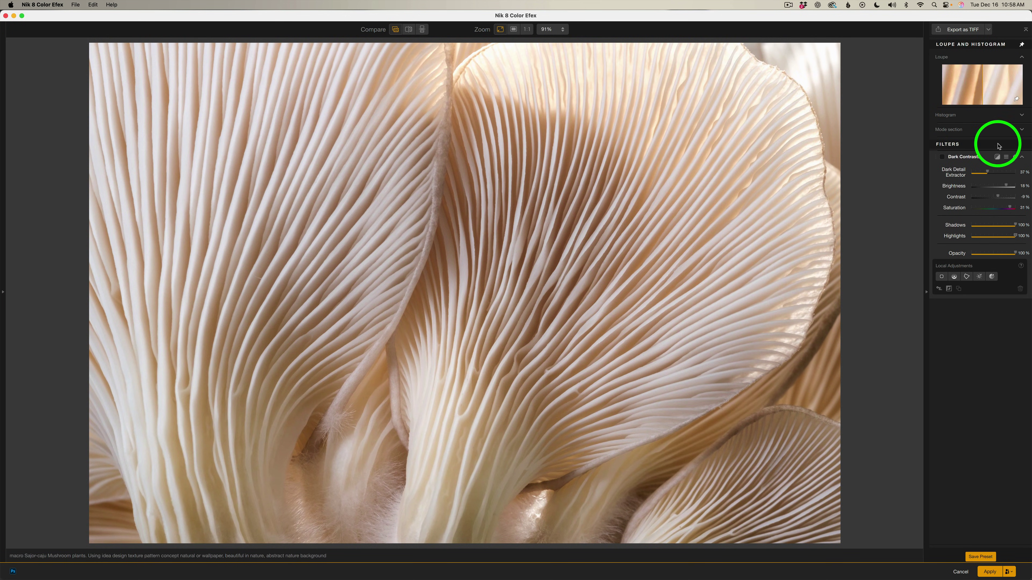
click(942, 158)
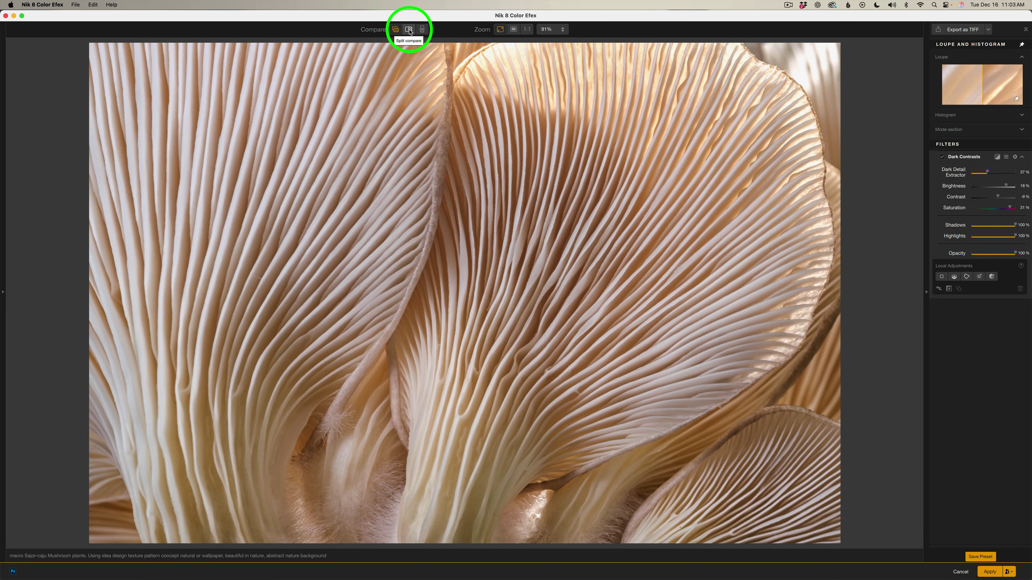
Step: Switch to split before/after view with the divider moved to the photo's left edge
click(410, 30)
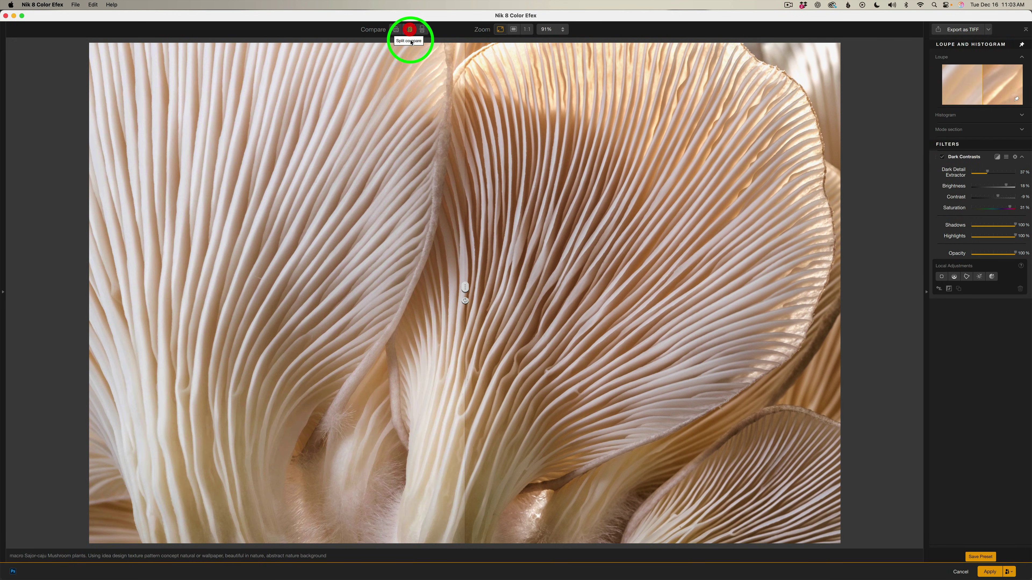
drag(465, 287, 92, 224)
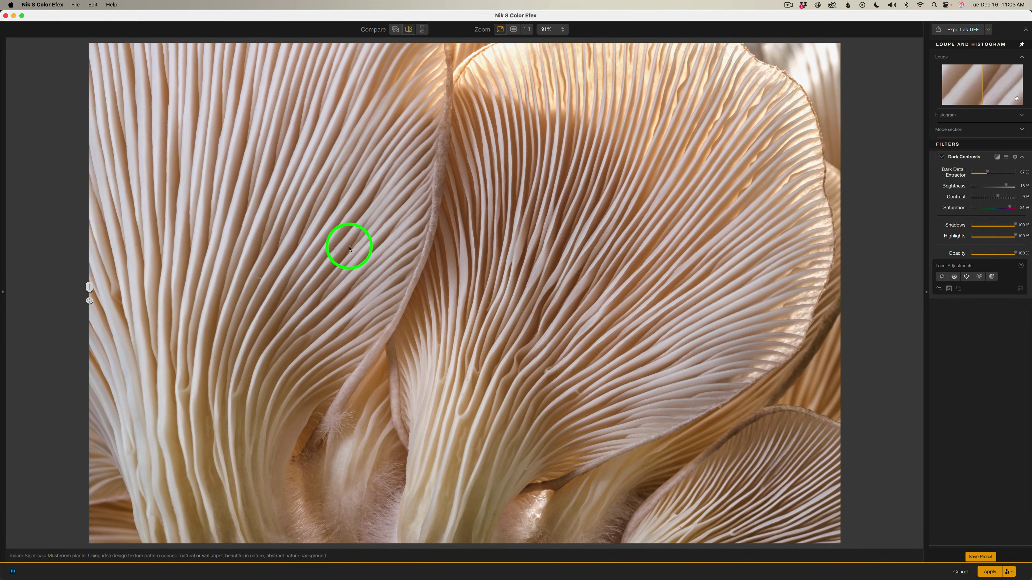